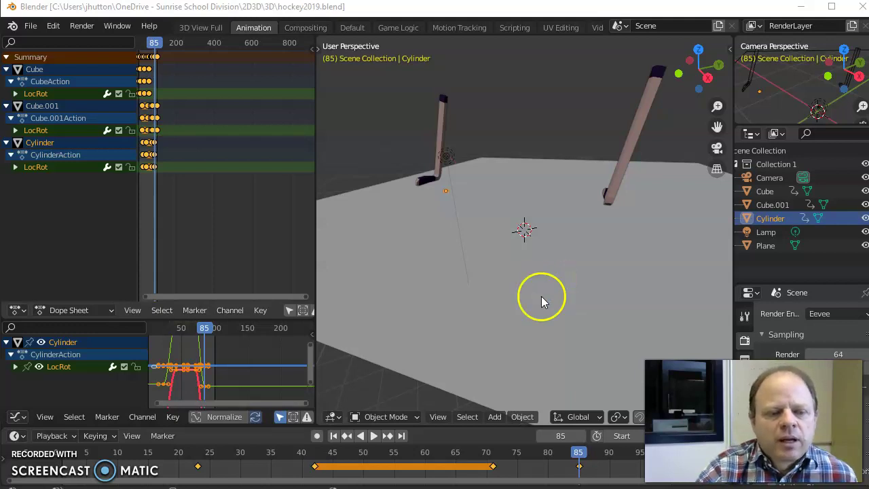
Play the hockey2019 animation, orbit around the sticks and select the floor plane.
left_click(374, 436)
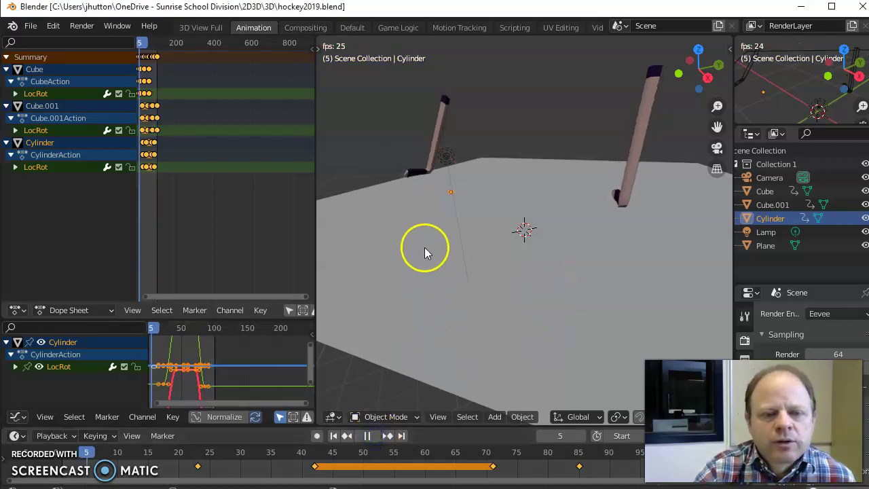
middle_click_drag(428, 247, 480, 251)
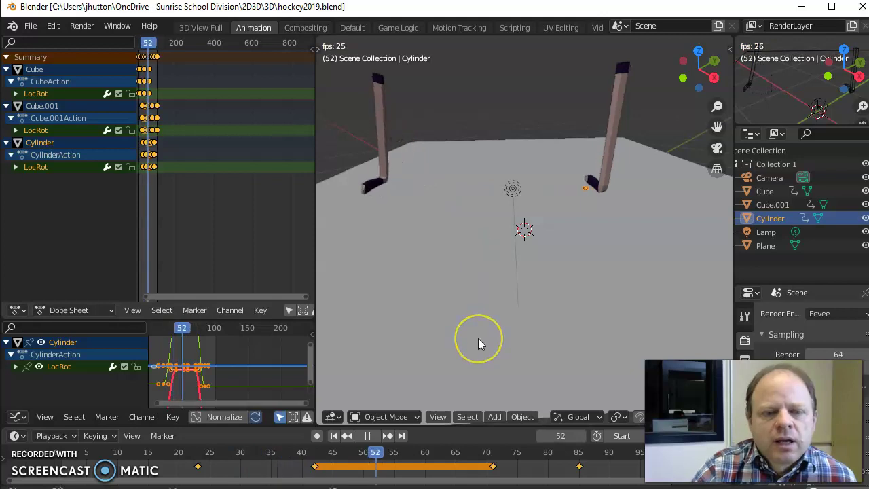
left_click(582, 333)
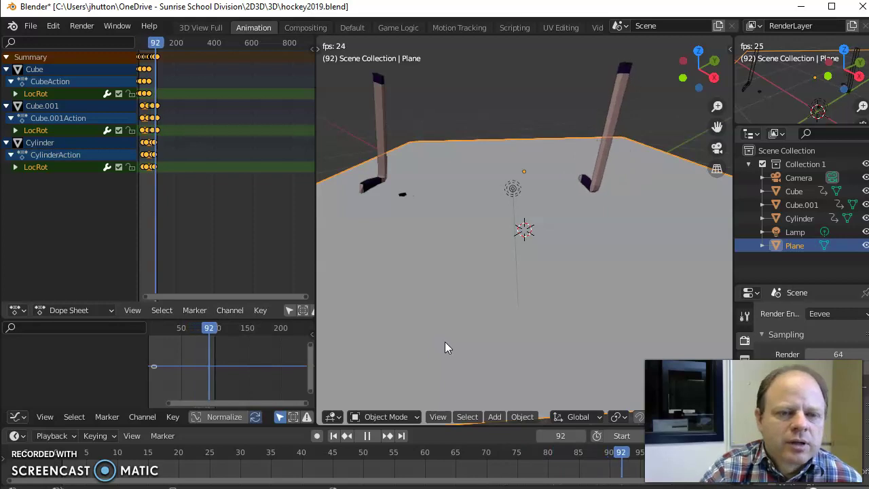
left_click(423, 335)
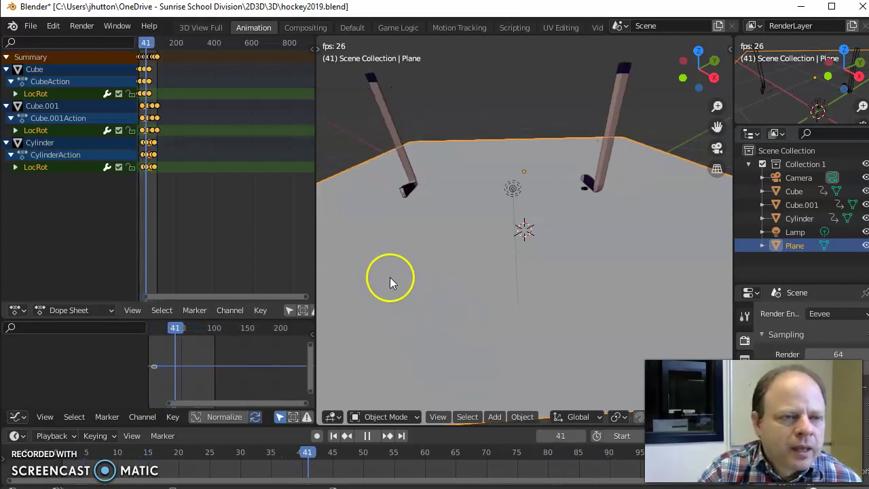
Start a new General file, discarding unsaved changes to the hockey scene.
left_click(34, 27)
mouse_move(111, 38)
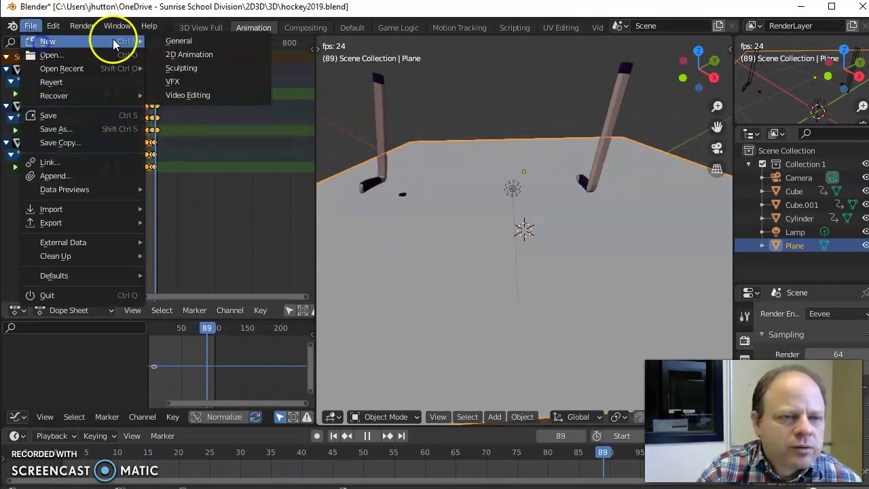
left_click(190, 71)
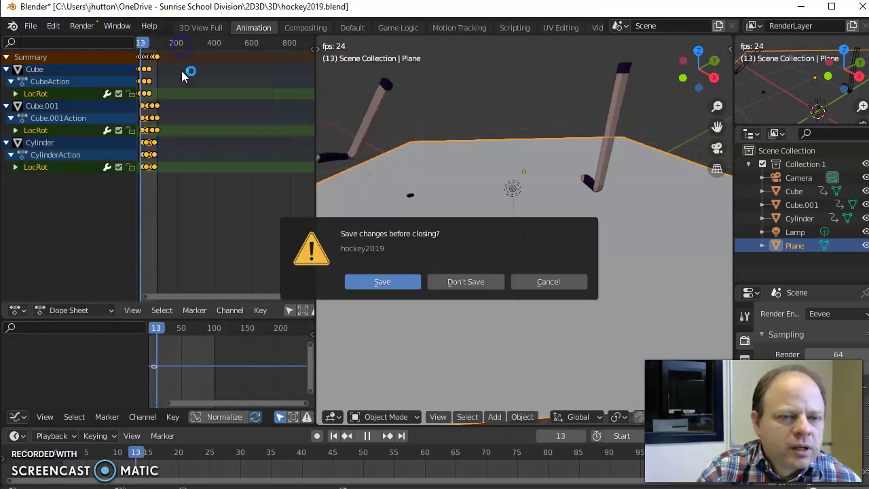
left_click(471, 283)
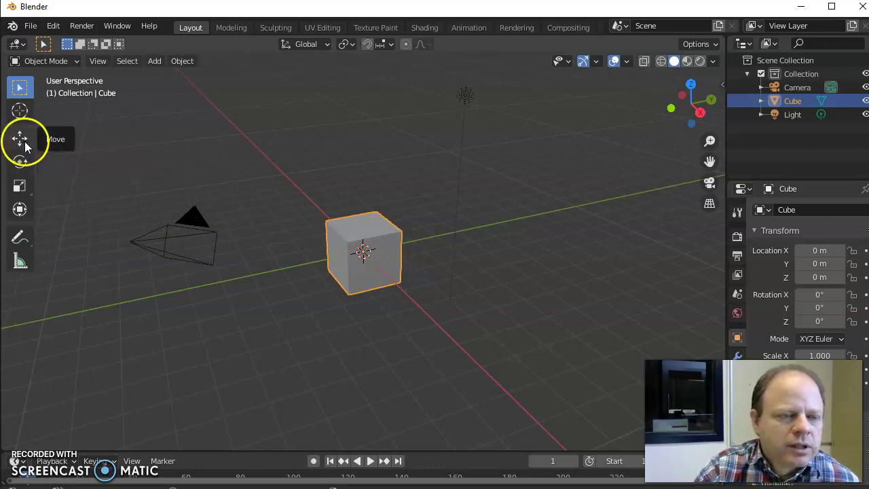
Scale the default cube down to 0.248 and stretch it vertically into a tall post.
left_click(20, 185)
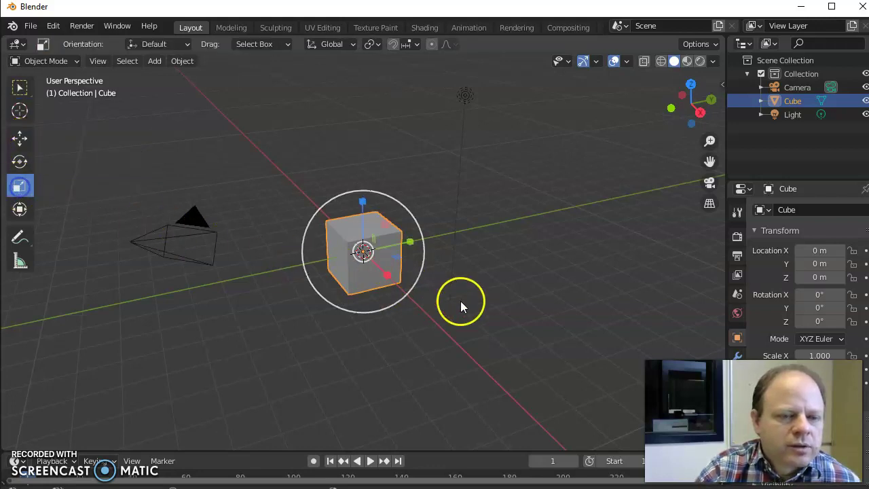
left_click_drag(406, 293, 372, 262)
left_click_drag(362, 201, 354, 76)
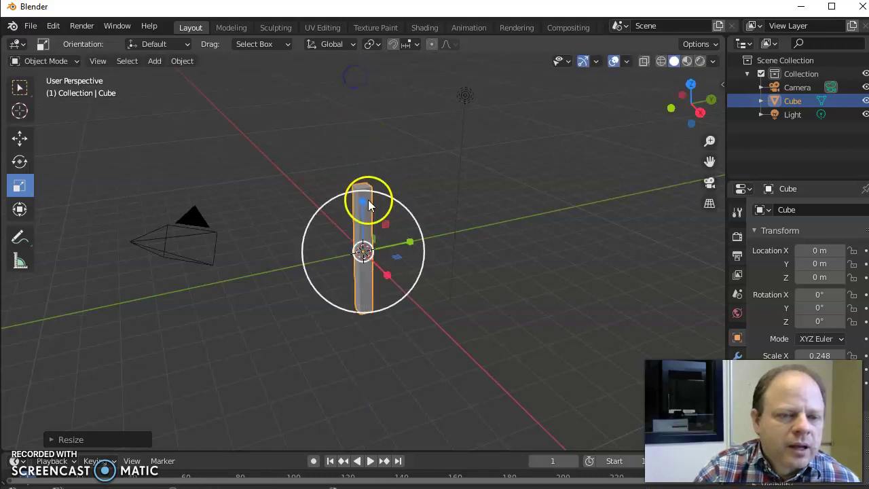
left_click_drag(361, 203, 363, 175)
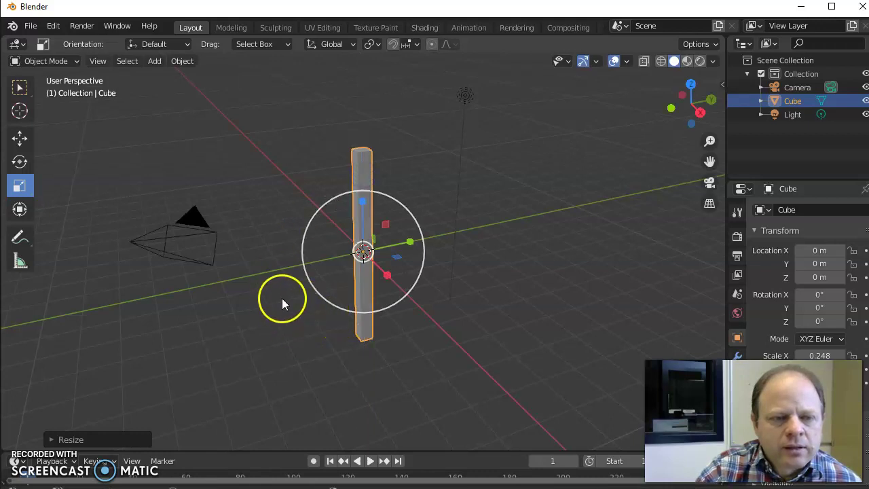
middle_click_drag(282, 298, 391, 272)
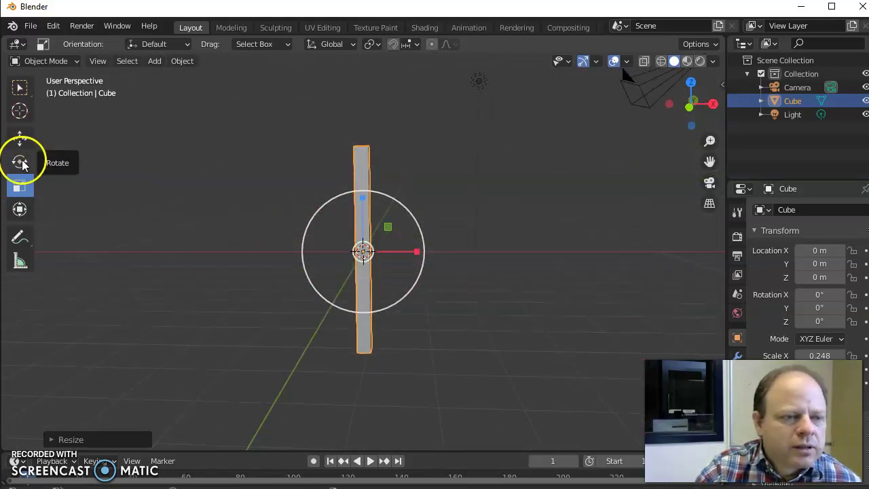
Rotate the post to -16.1° around the Y axis.
left_click(20, 162)
left_click_drag(412, 234, 408, 217)
middle_click_drag(378, 140, 389, 202)
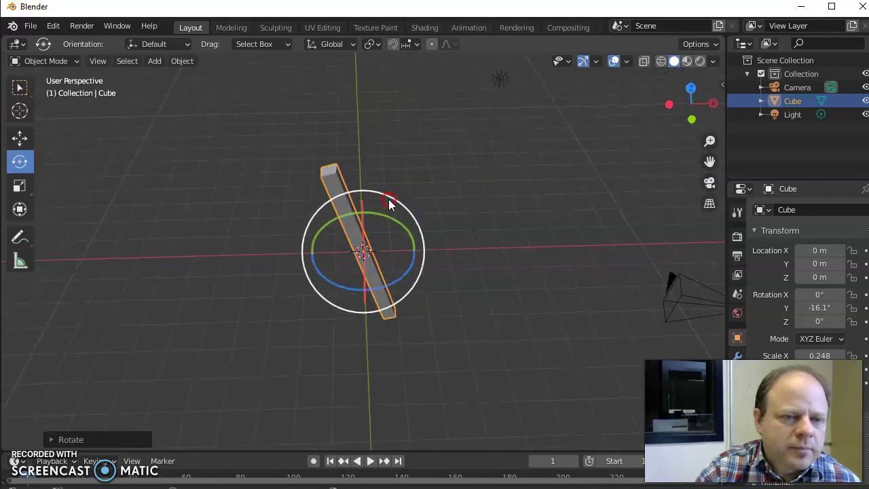
Enter Edit Mode with Face select and select the post's top face, centring it in view.
left_click(35, 60)
left_click(41, 89)
left_click(334, 171)
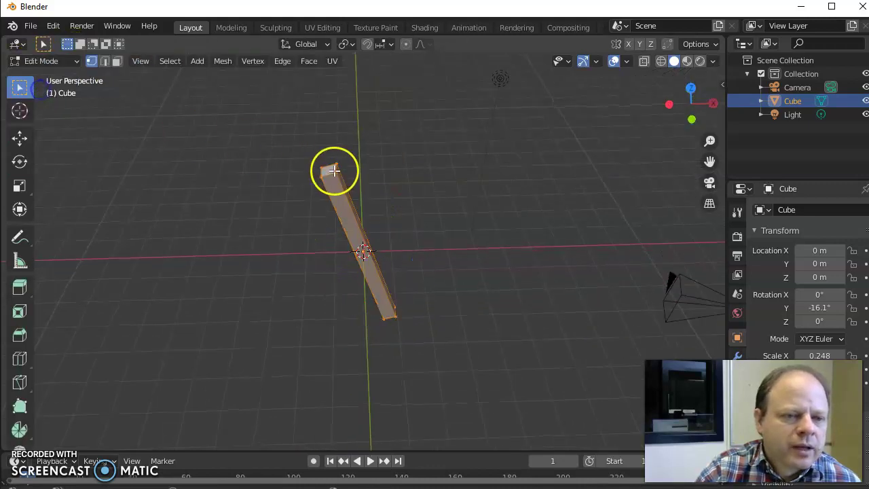
left_click(117, 61)
left_click(323, 173)
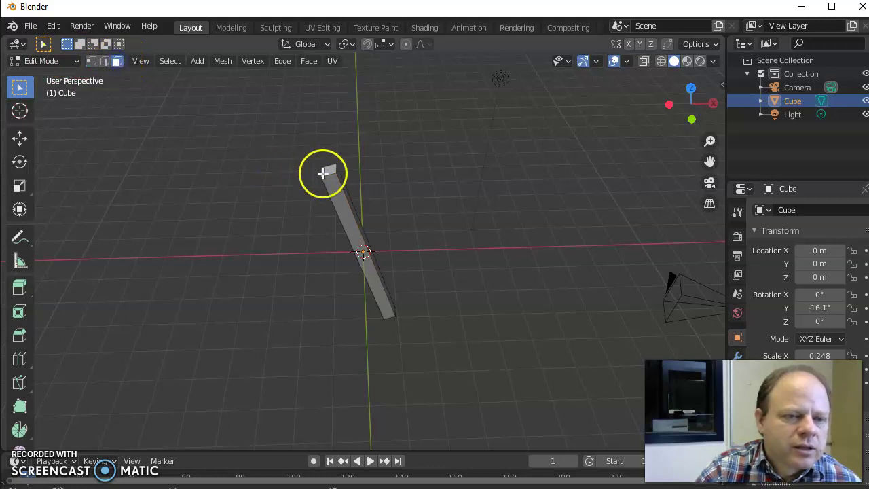
left_click(403, 198)
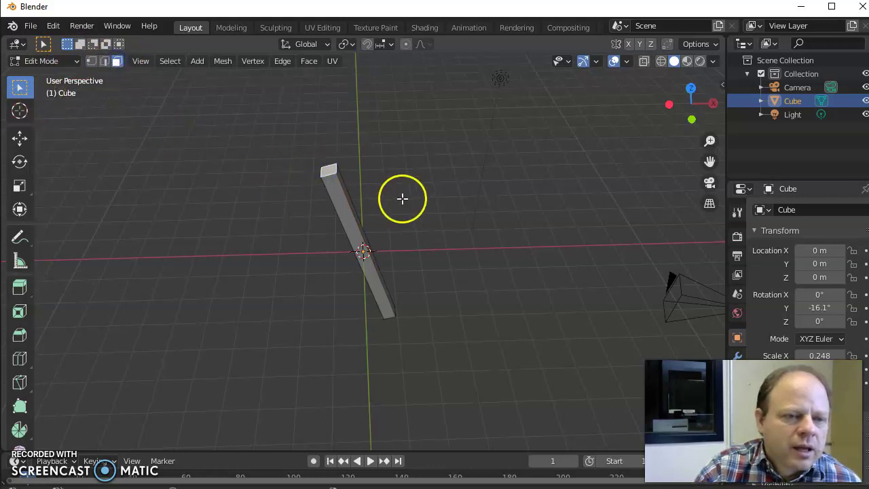
scroll(352, 212, "up", 2)
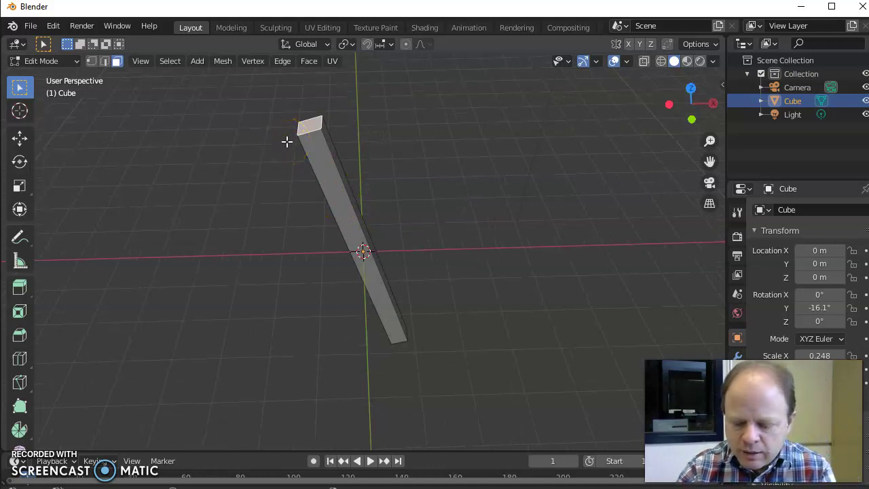
scroll(333, 179, "up", 10)
scroll(347, 260, "down", 3)
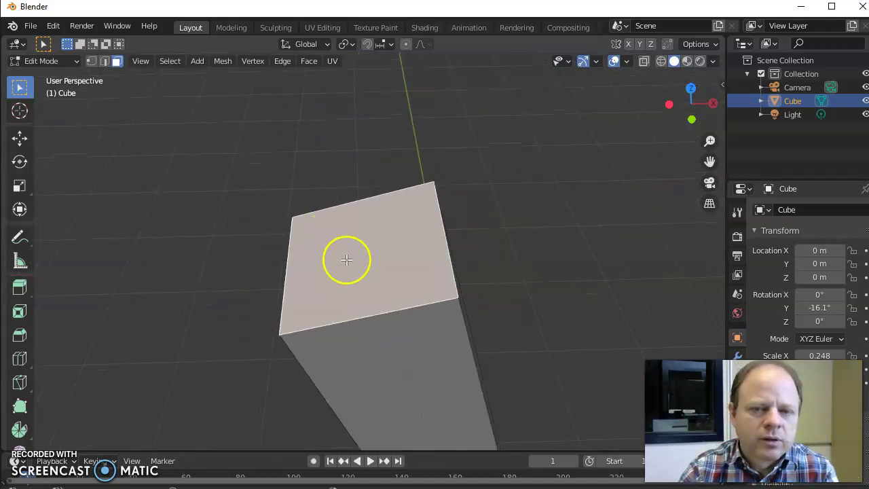
mouse_move(709, 161)
left_mouse_down()
mouse_move(709, 142)
mouse_move(642, 136)
mouse_move(702, 127)
mouse_move(704, 161)
left_mouse_up()
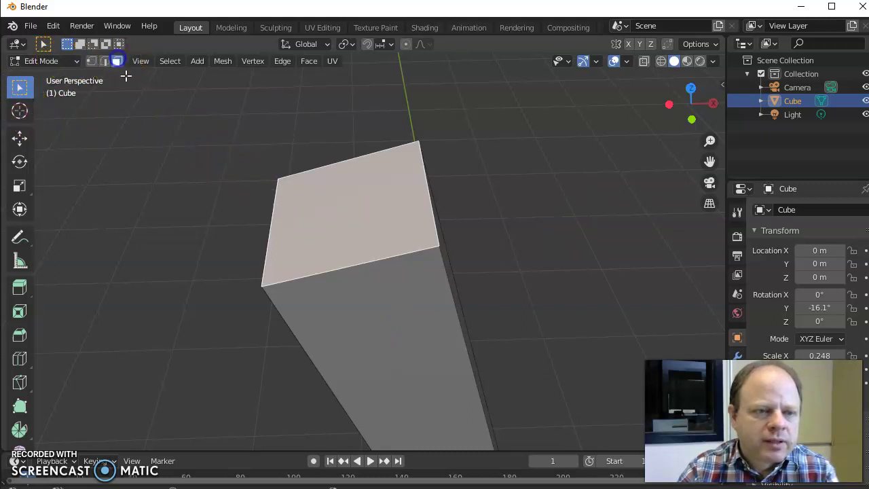
Extrude the top face upward slightly and scale the new face larger.
left_click(19, 287)
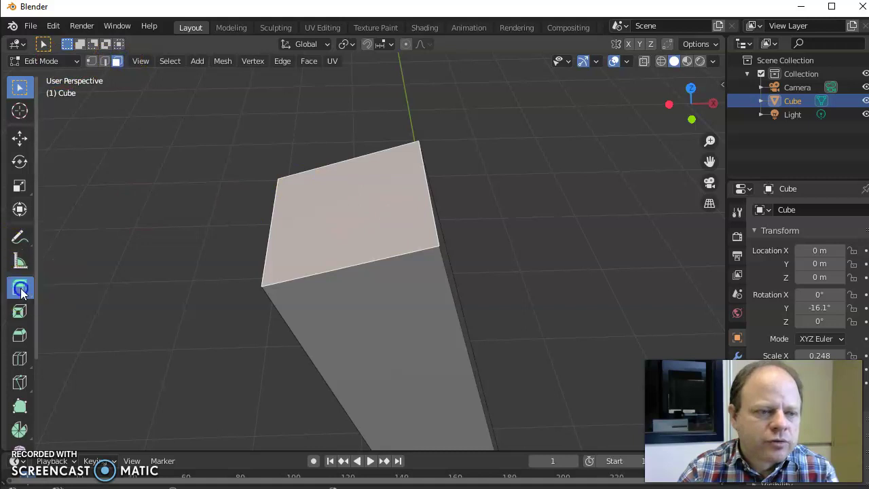
left_click_drag(329, 167, 320, 144)
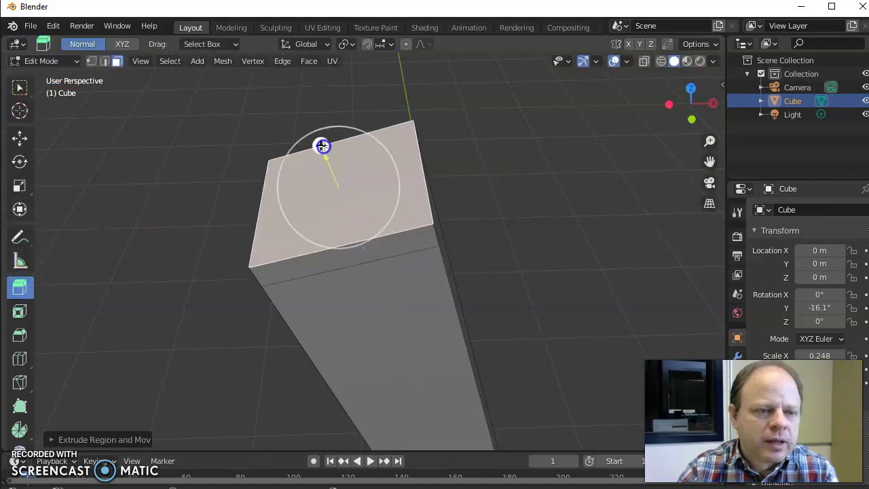
left_click(19, 185)
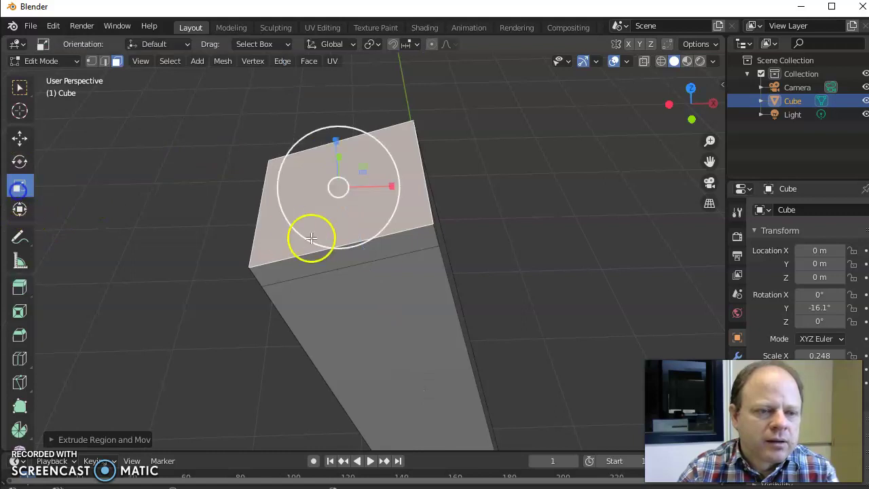
left_click_drag(397, 203, 407, 208)
middle_click_drag(505, 301, 498, 242)
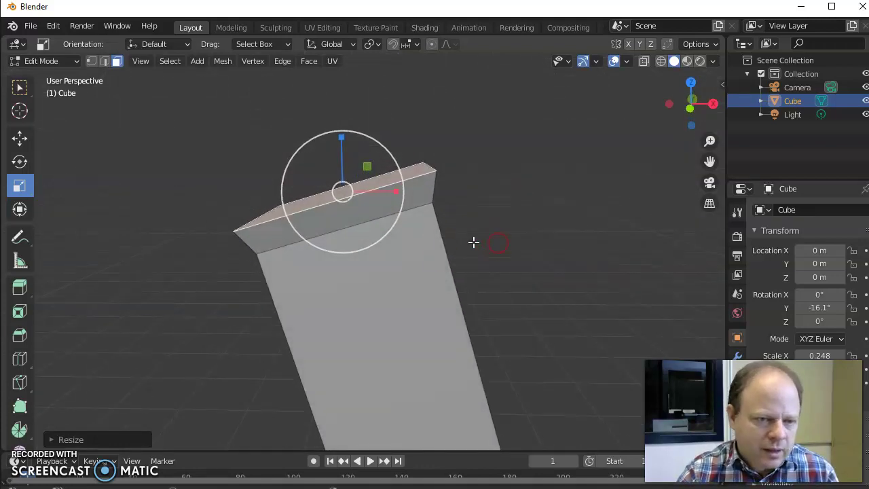
Extrude further sections, the last 0.5355 m, and scale the end cap to 0.4457.
key("e")
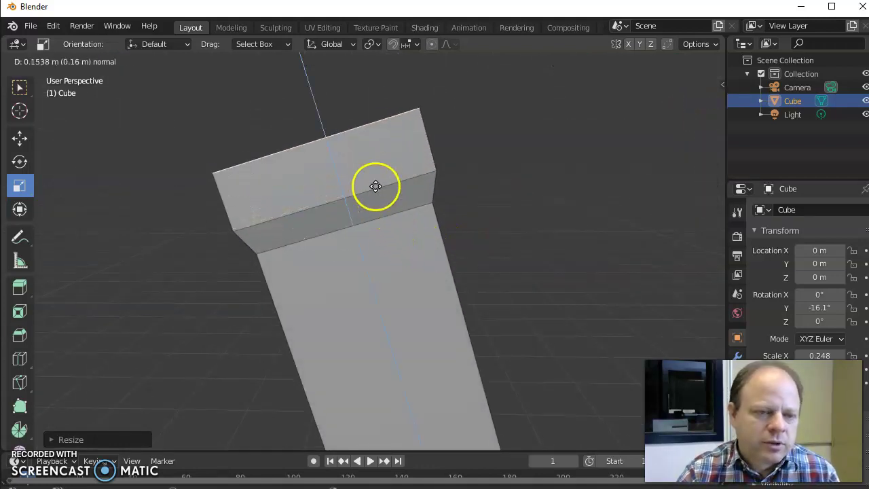
left_click(366, 124)
middle_click_drag(366, 124, 373, 181)
key("e")
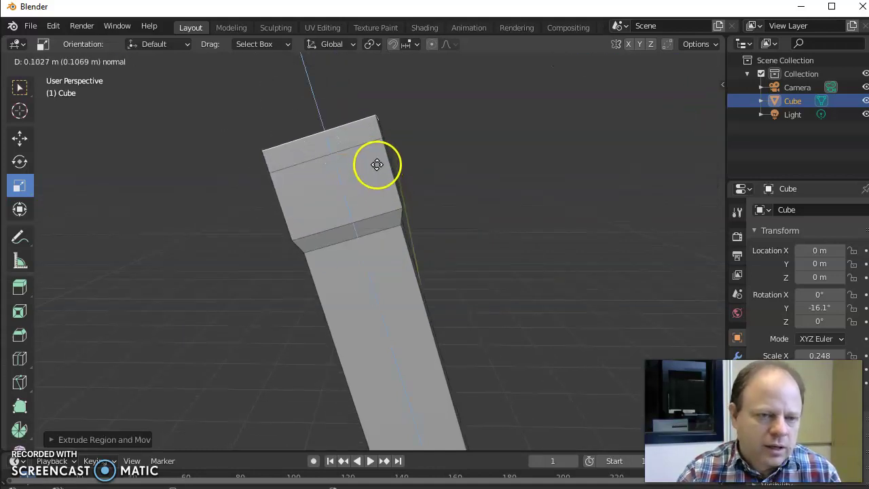
key("Escape")
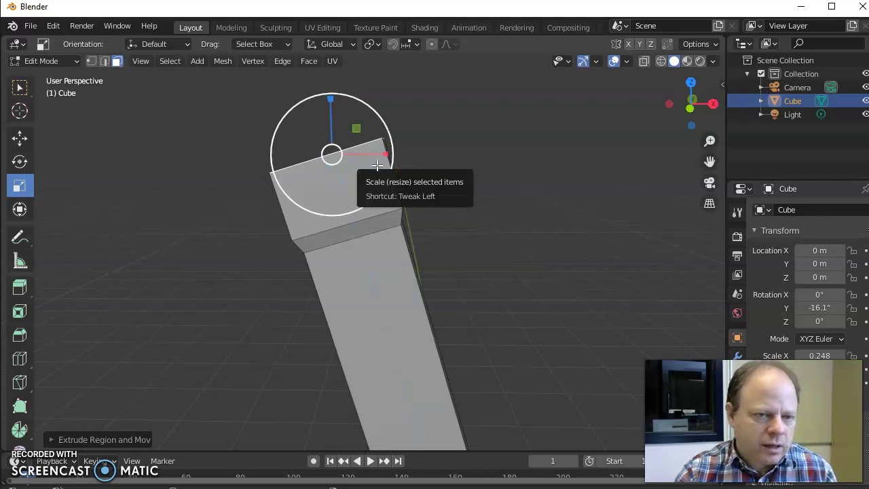
key("ctrl+z")
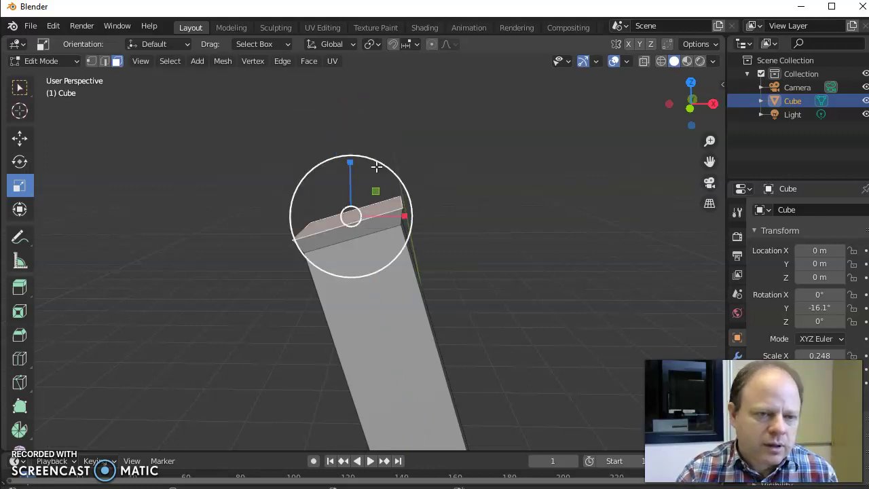
key("e")
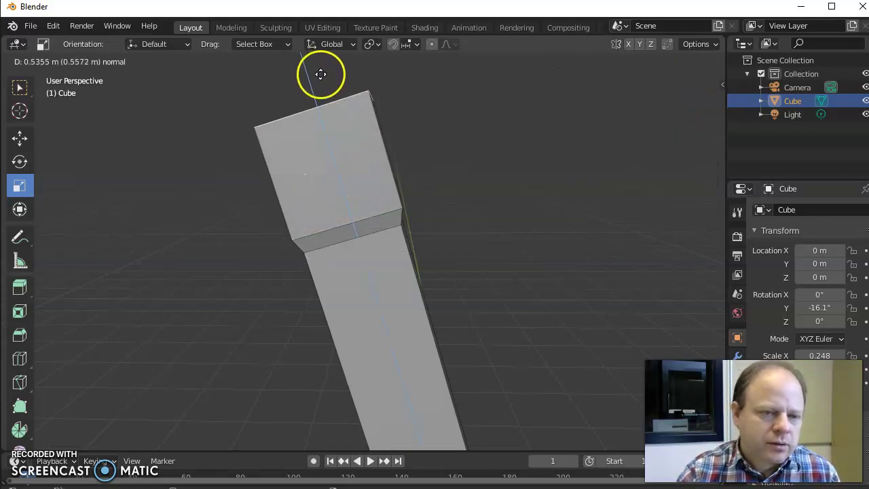
left_click(321, 79)
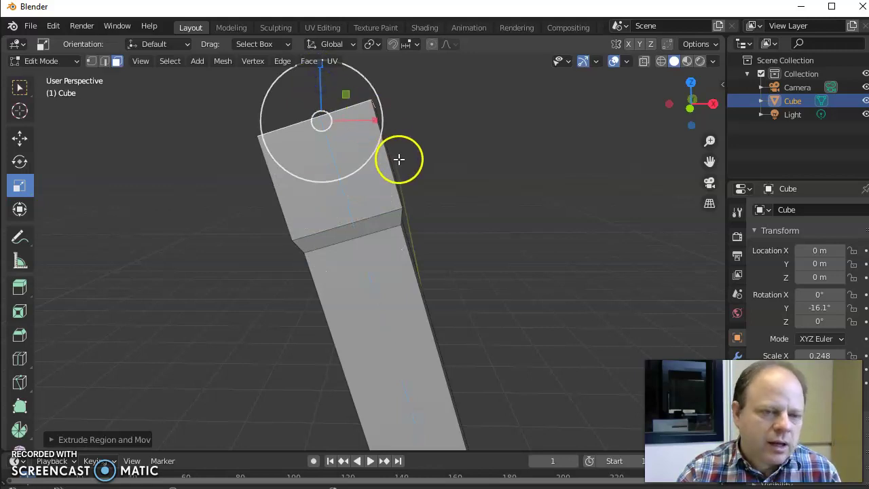
key("e")
left_click(400, 161)
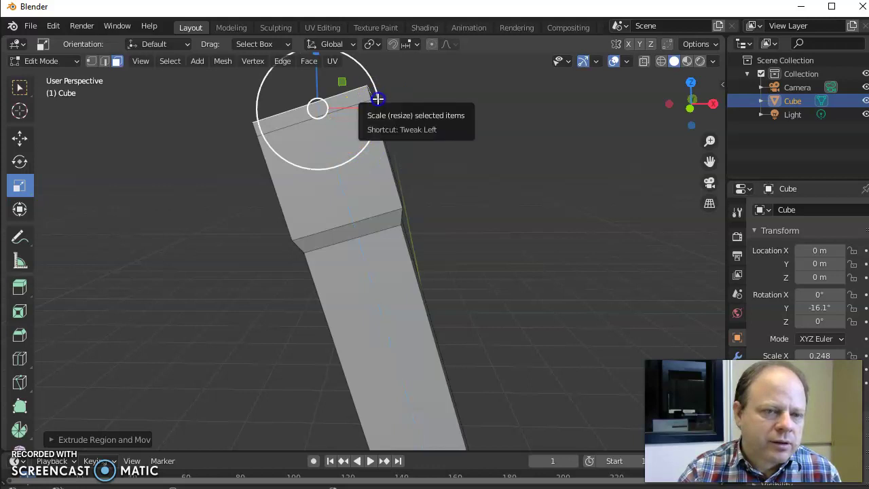
left_click_drag(377, 99, 341, 101)
scroll(425, 279, "down", 4)
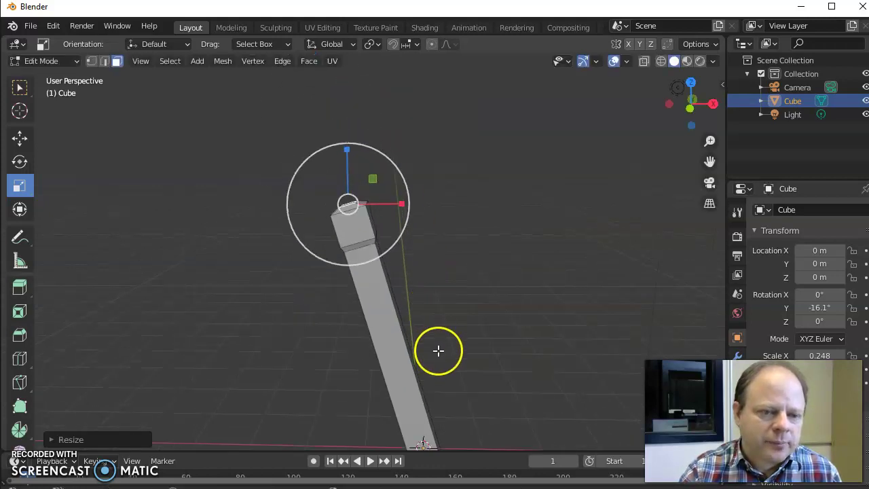
Navigate down to the stick's lower end and select its bottom face.
middle_click_drag(437, 350, 448, 390)
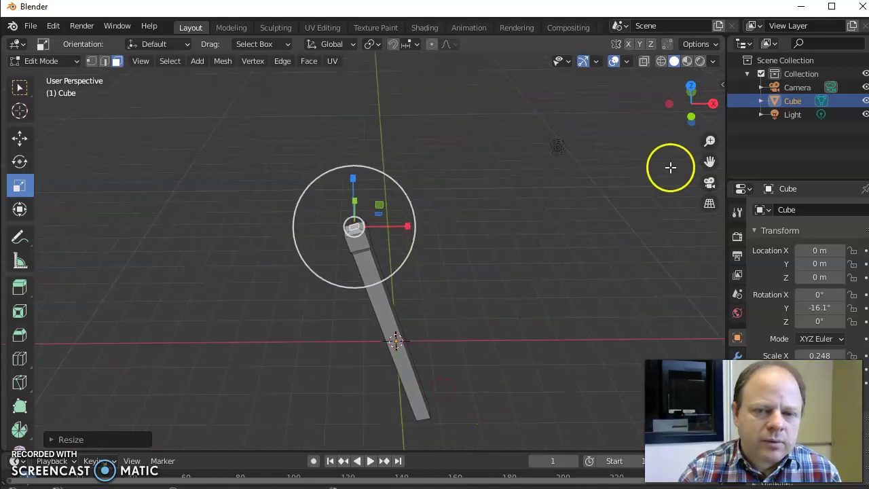
left_click_drag(709, 162, 649, 200)
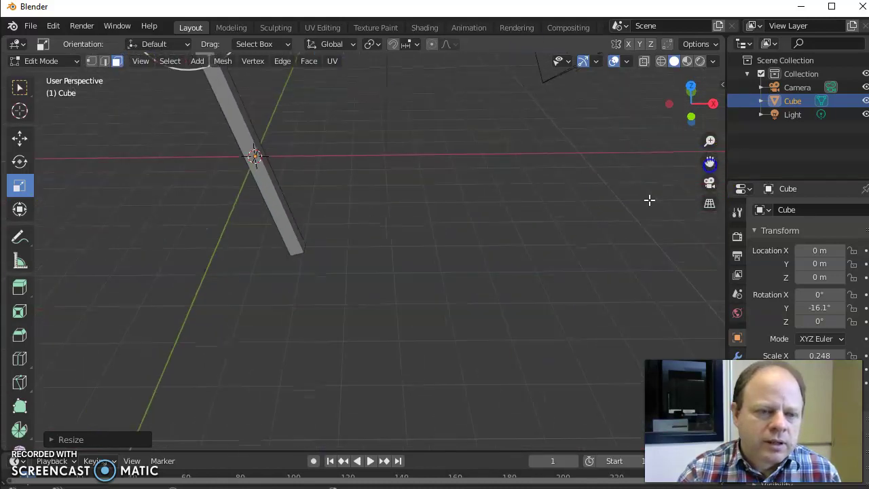
scroll(315, 296, "up", 4)
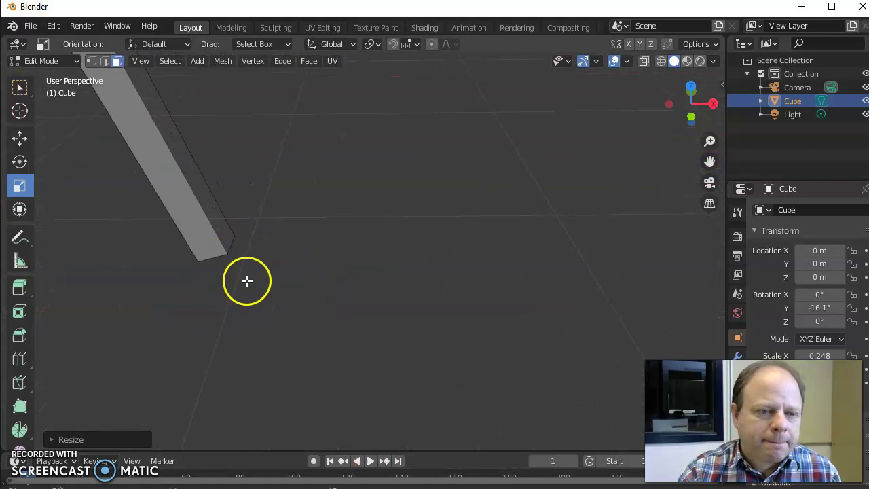
middle_click_drag(246, 281, 227, 214)
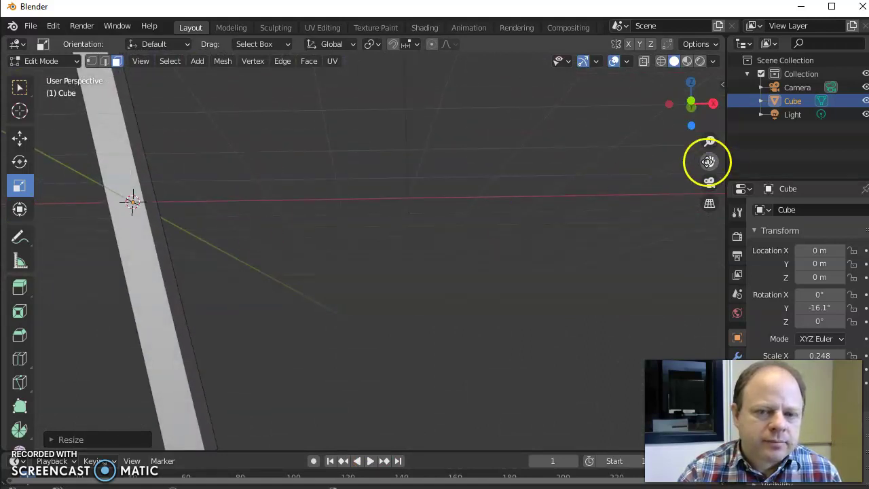
left_click_drag(708, 161, 396, 270)
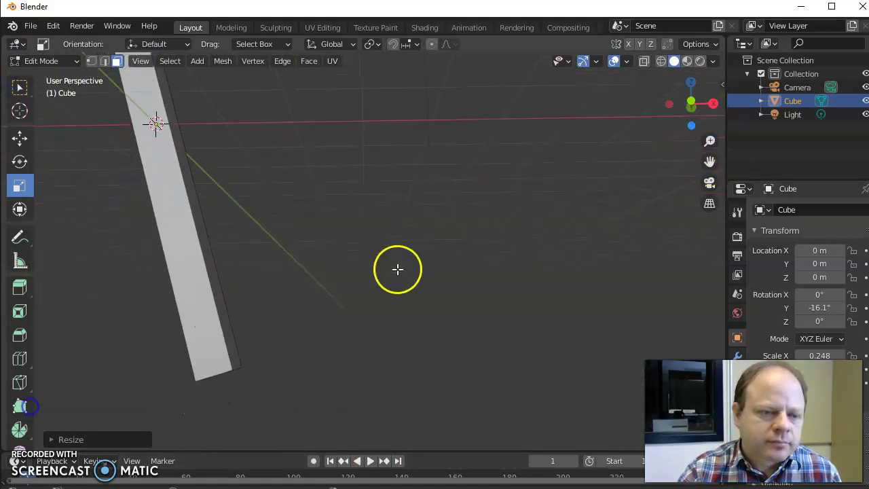
left_click(222, 377)
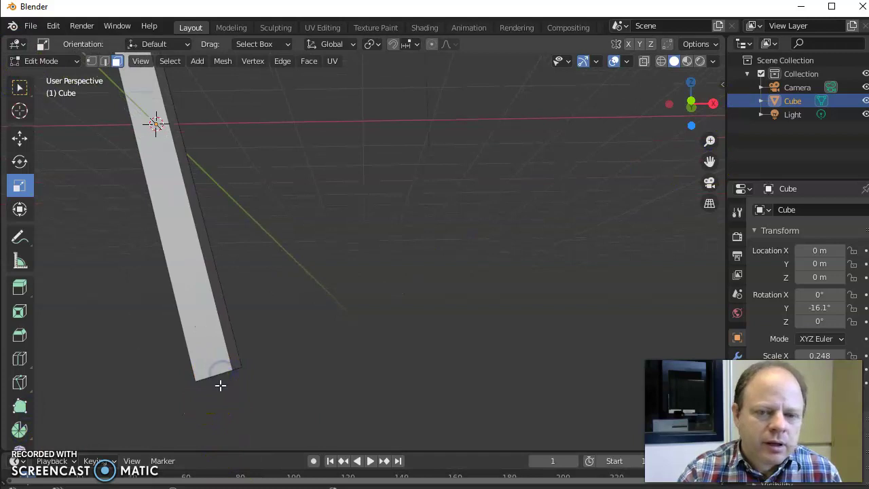
left_click_drag(725, 162, 343, 320)
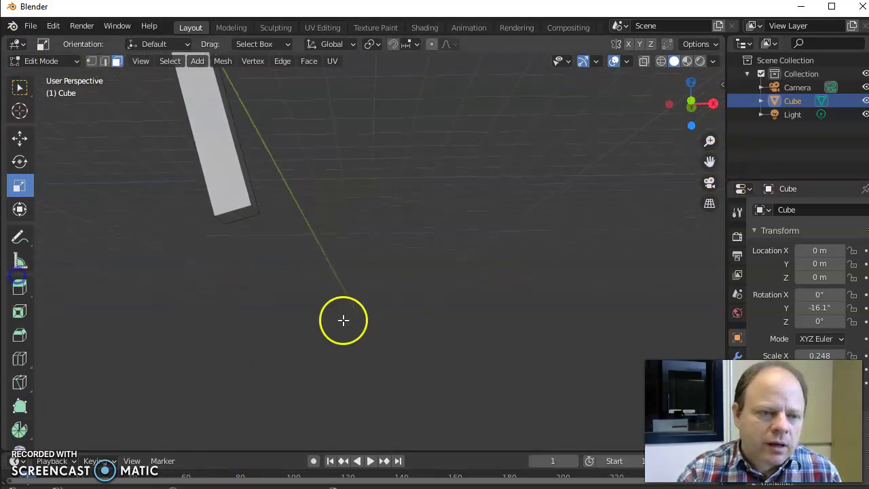
left_click(238, 215)
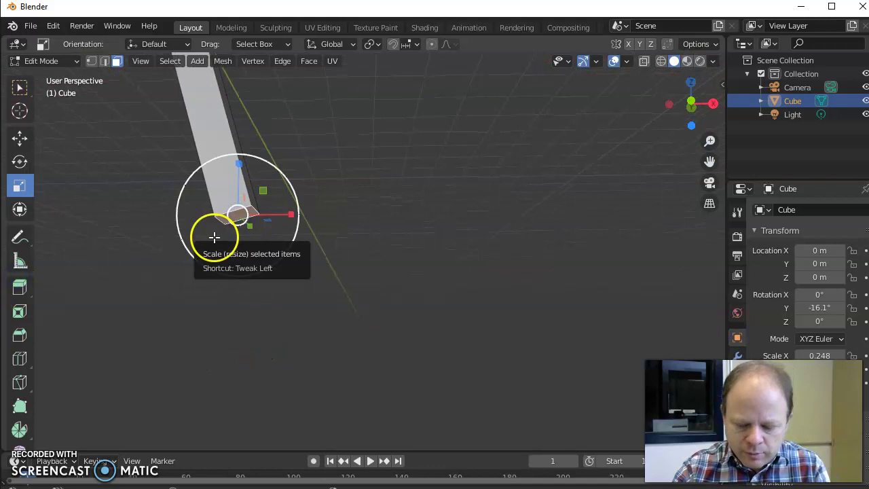
Frame the bottom face and switch to Right Orthographic view.
key("KP_Decimal")
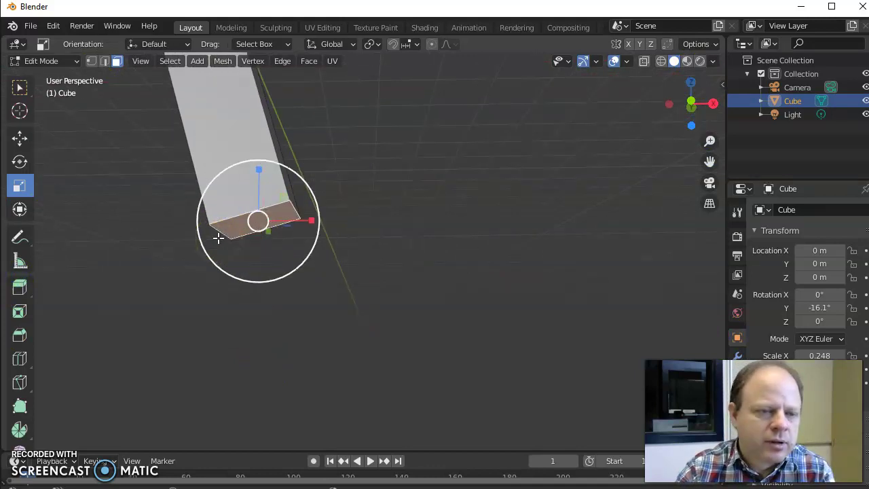
scroll(491, 330, "down", 6)
mouse_move(479, 305)
middle_mouse_down()
mouse_move(400, 301)
mouse_move(351, 266)
mouse_move(371, 285)
mouse_move(347, 314)
middle_mouse_up()
key("KP_1")
key("KP_3")
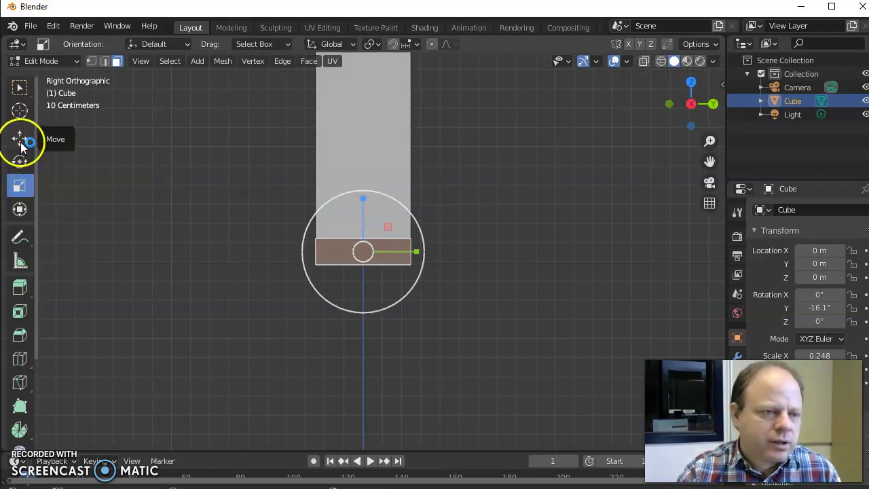
Extrude the bottom face downward and narrow the new end face.
left_click(19, 287)
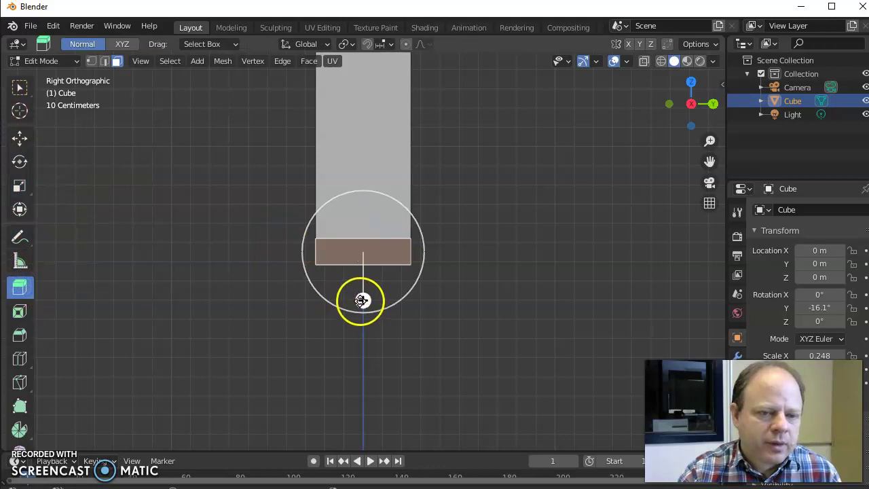
left_click_drag(362, 301, 363, 321)
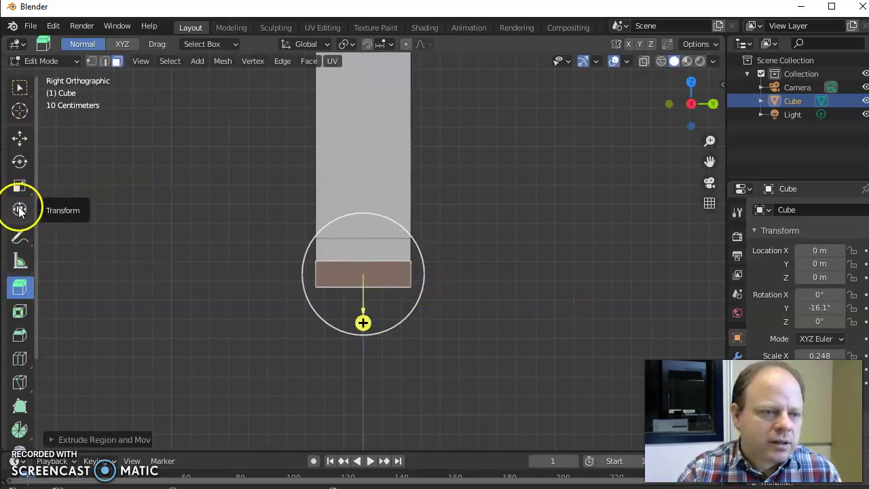
left_click(19, 185)
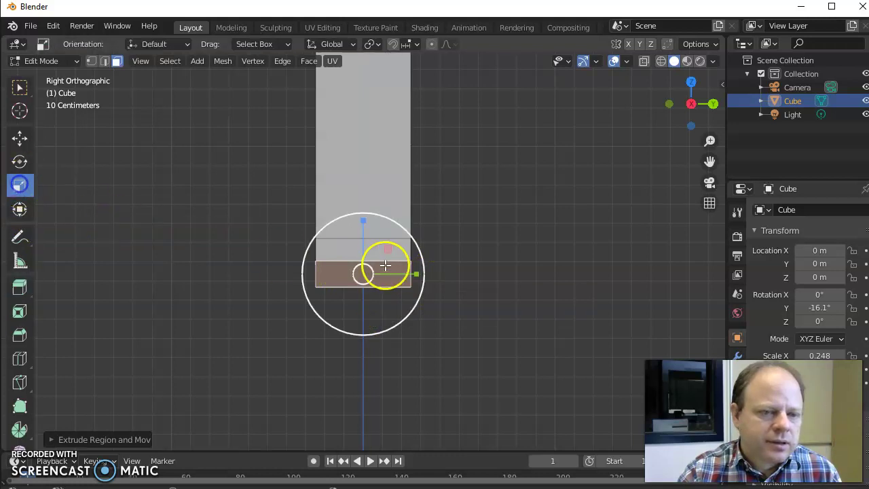
left_click_drag(414, 274, 373, 276)
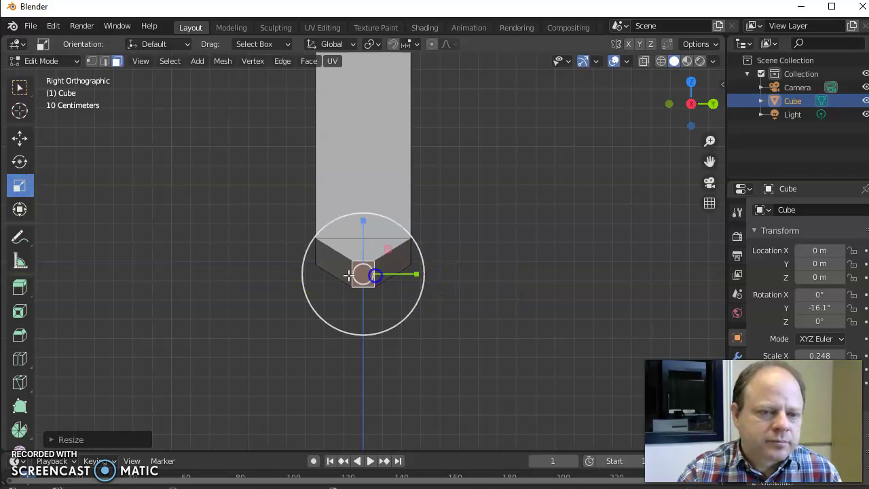
key("KP_5")
middle_click_drag(273, 258, 425, 252)
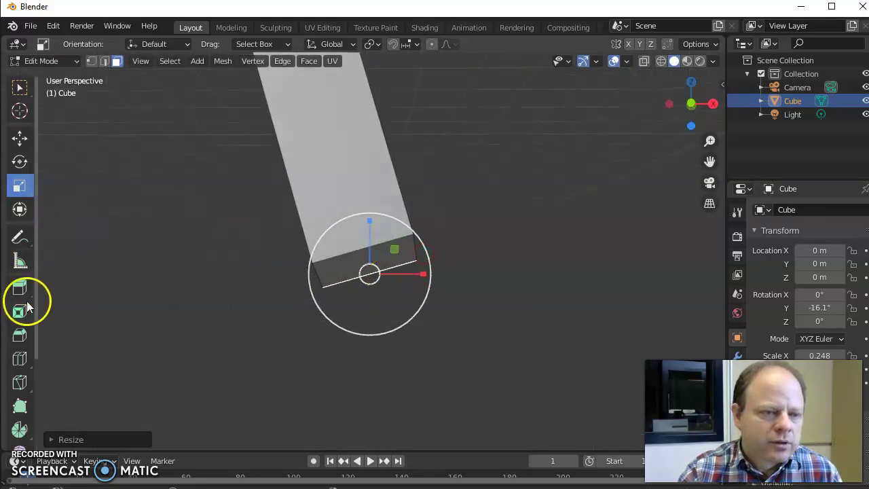
Extrude a short first segment, then rotate and move its end face sideways.
left_click(23, 286)
left_click_drag(387, 321, 405, 363)
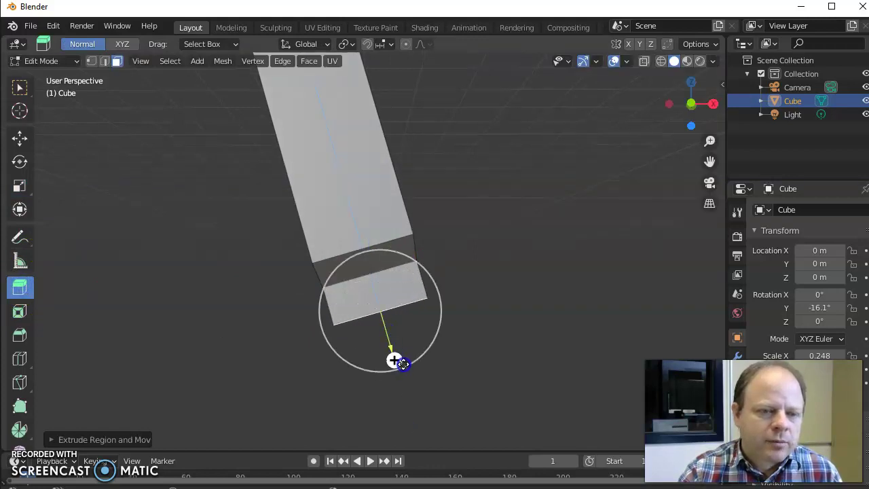
key("r")
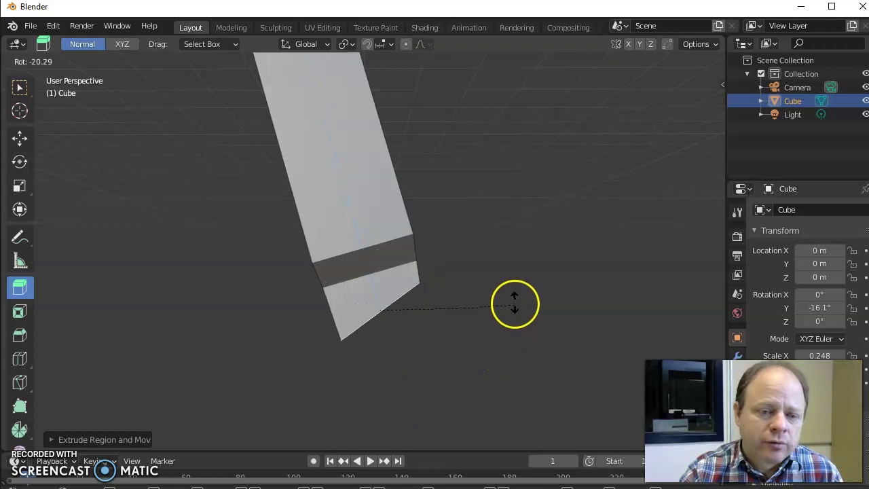
left_click(514, 299)
key("g")
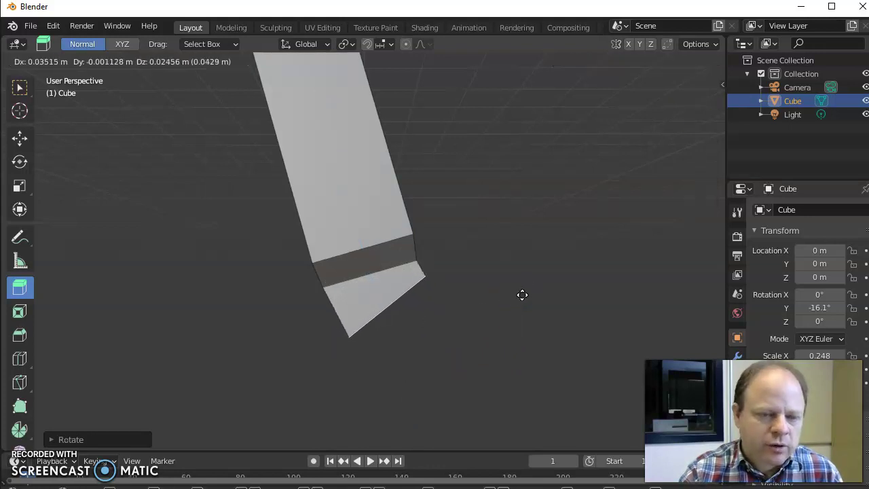
left_click(518, 290)
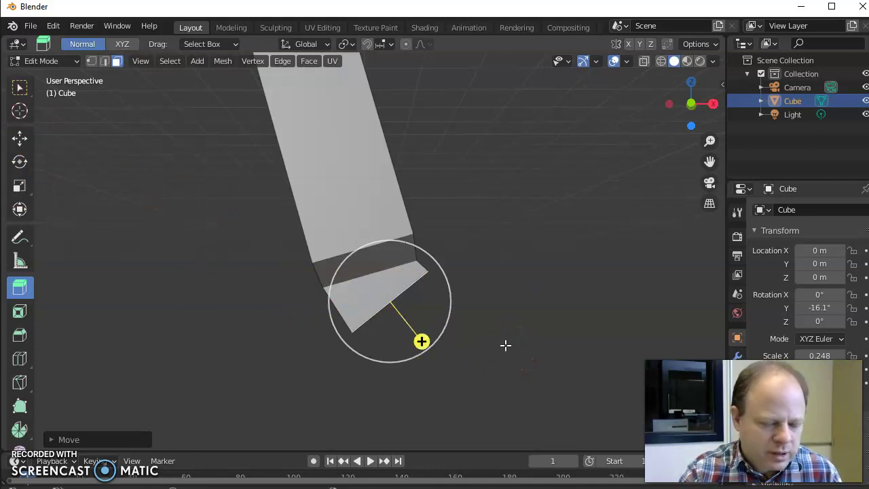
Extrude a second segment, rotating and moving its end face to deepen the bend.
key("e")
left_click(530, 359)
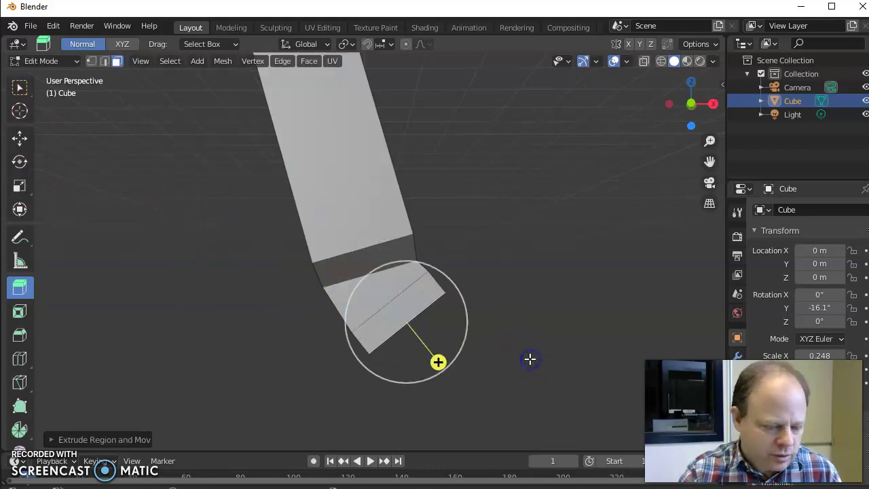
key("r")
left_click(546, 315)
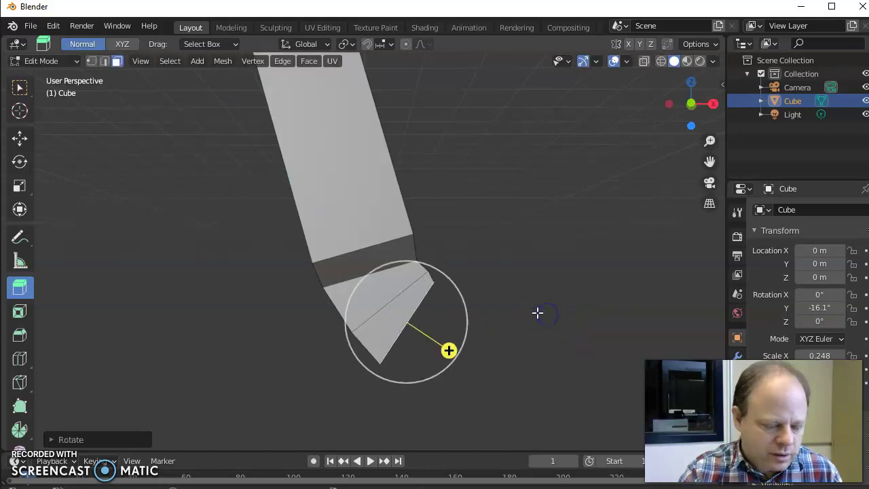
key("g")
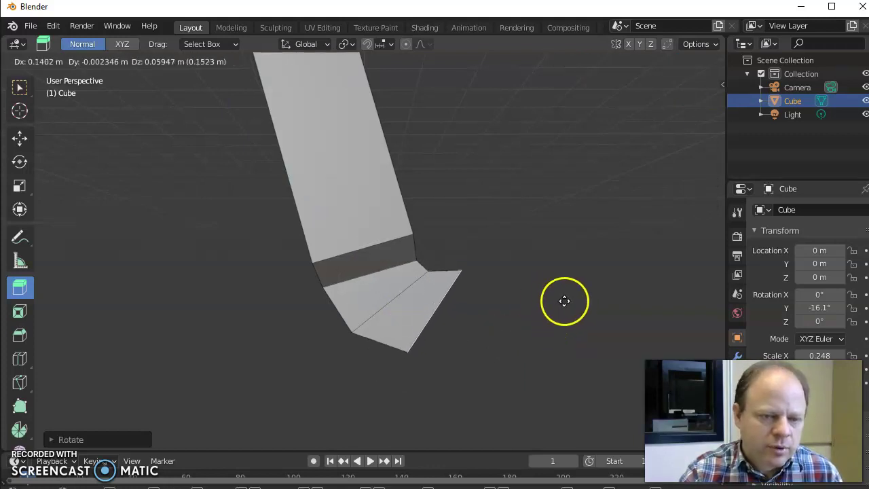
left_click(567, 304)
key("r")
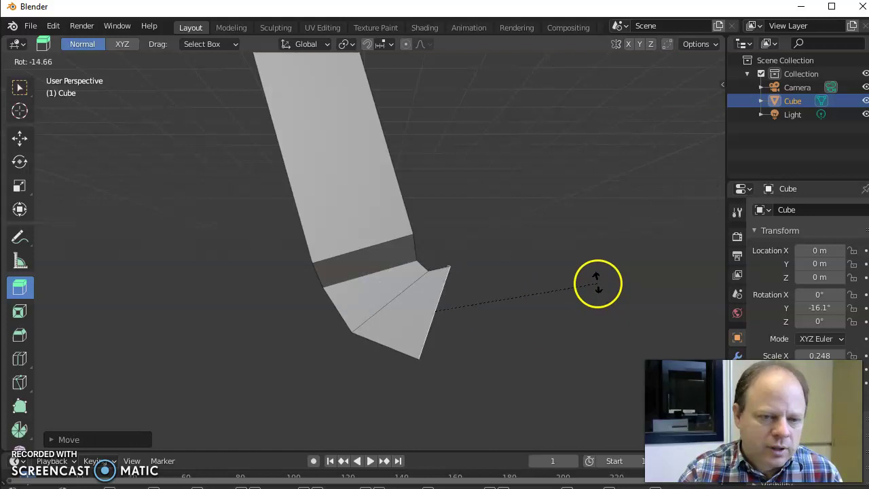
left_click(597, 283)
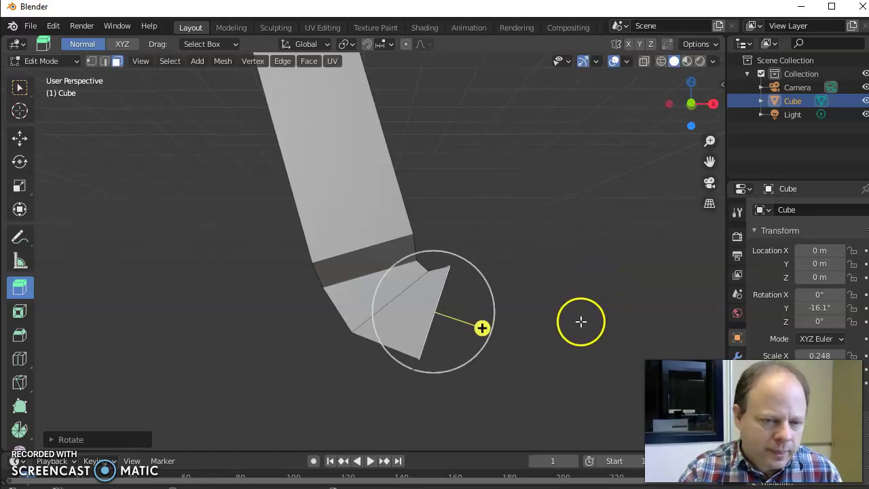
scroll(580, 330, "down", 3)
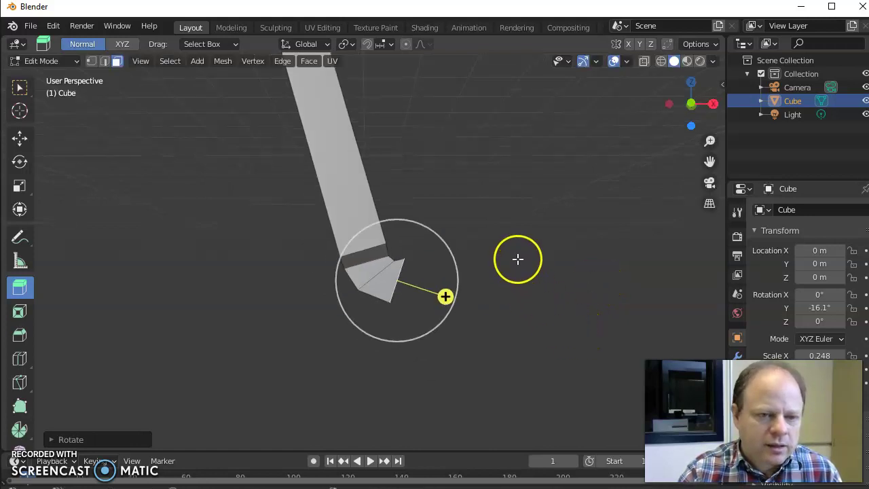
mouse_move(507, 248)
middle_mouse_down()
mouse_move(500, 277)
mouse_move(503, 245)
middle_mouse_up()
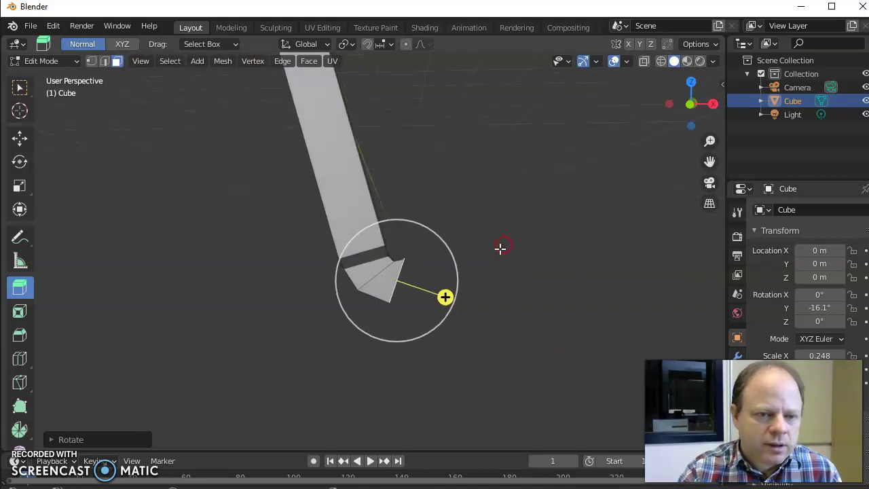
Extrude a third segment, shifting and rotating it to continue the curved heel.
key("e")
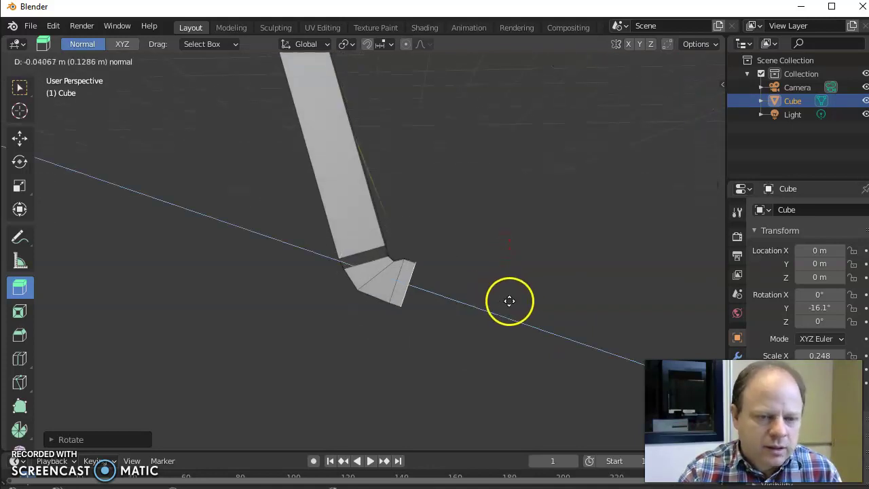
left_click(513, 301)
key("g")
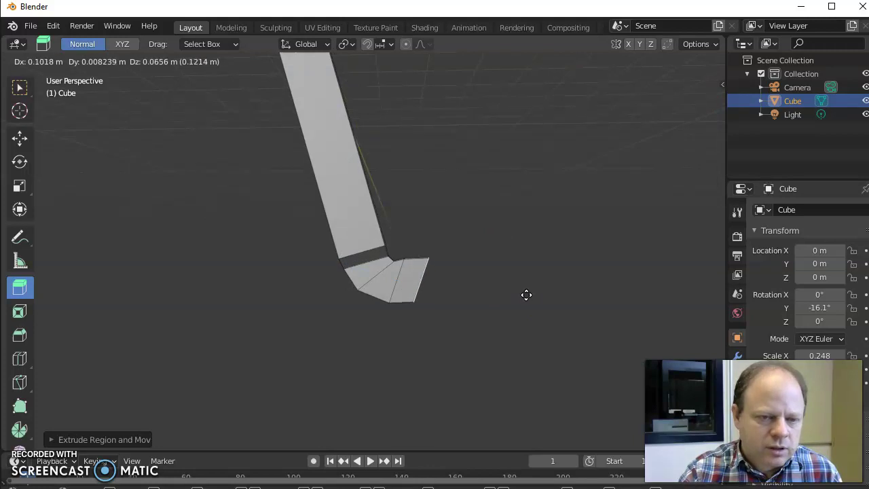
left_click(545, 300)
key("r")
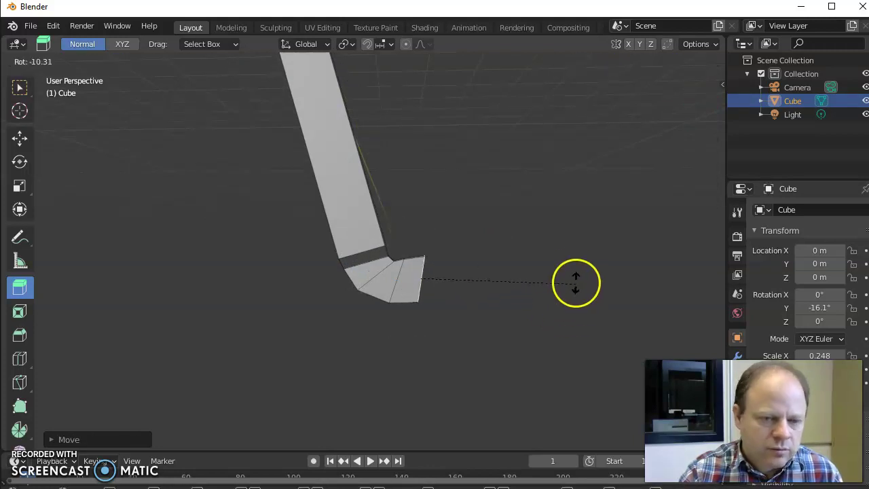
left_click(566, 260)
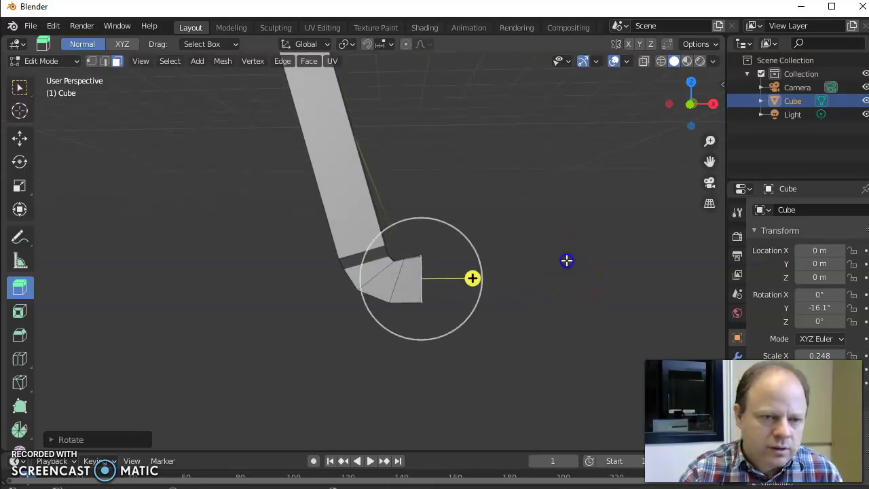
scroll(557, 243, "down", 4)
middle_click_drag(481, 172, 486, 189)
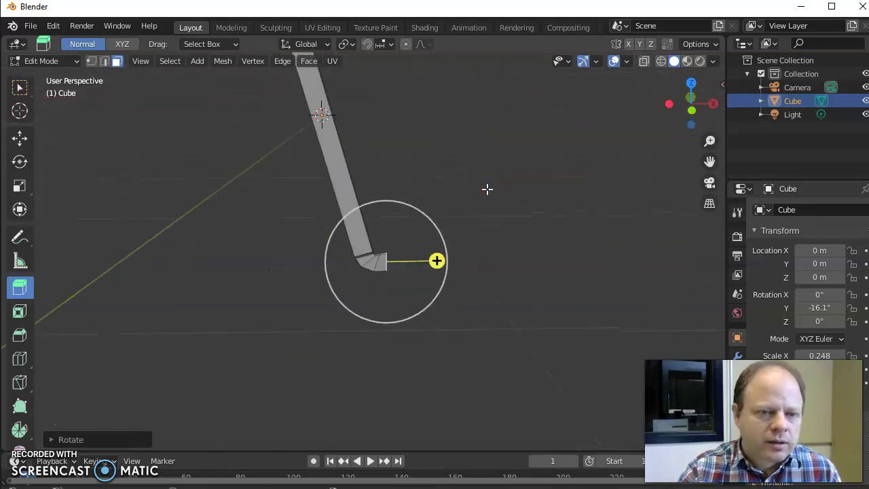
In front view, extrude the heel's end face further out to lengthen the blade.
key("KP_1")
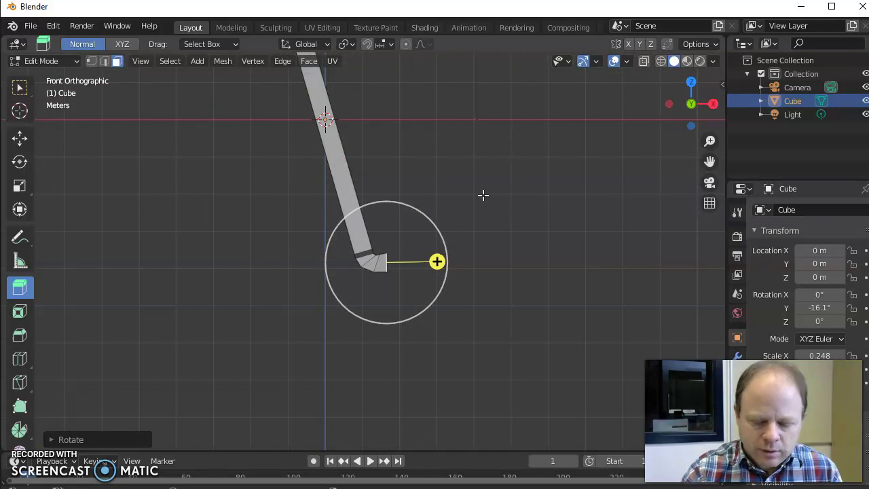
key("KP_3")
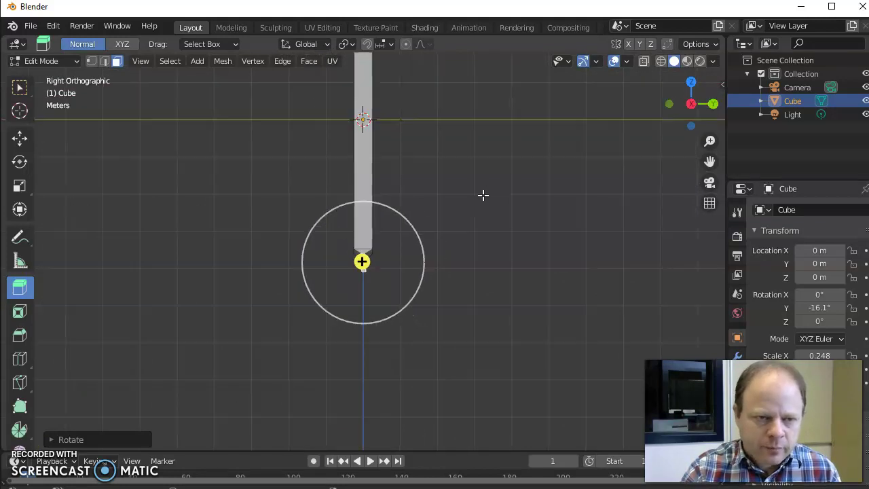
key("KP_1")
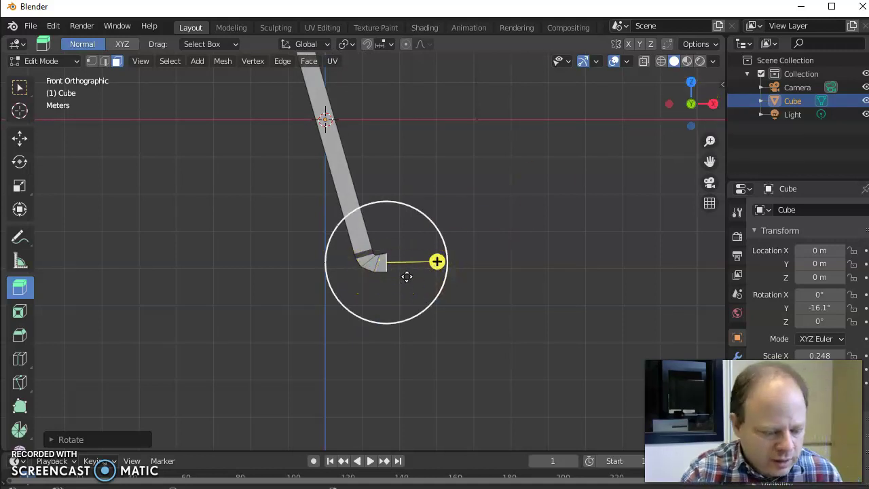
left_click_drag(411, 277, 440, 279)
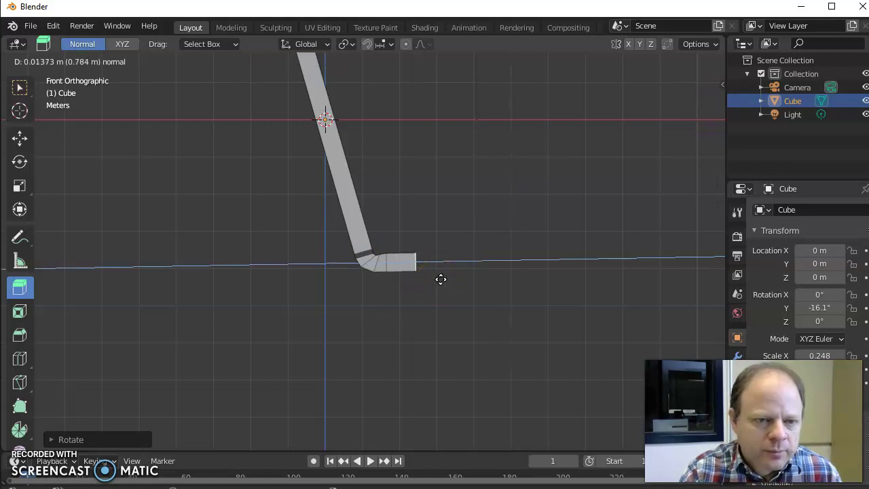
left_click_drag(441, 279, 448, 281)
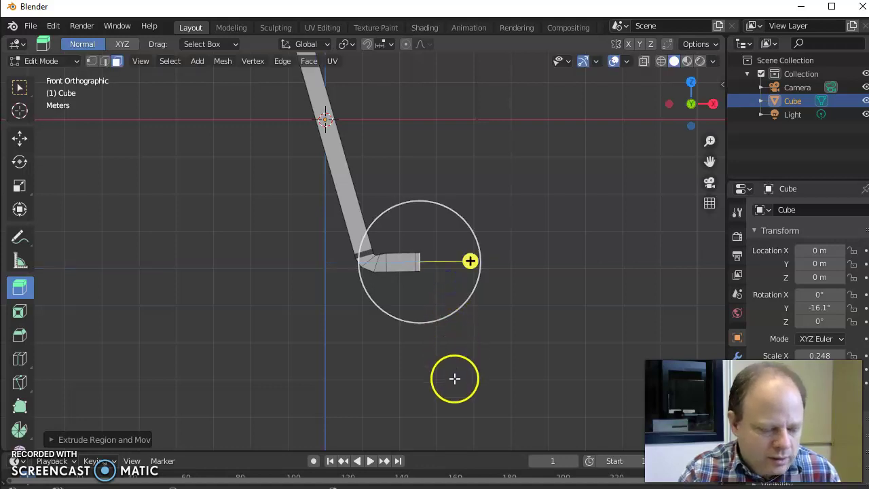
Scale the blade's tip face slightly smaller and orbit to check the stick.
key("s")
left_click(448, 345)
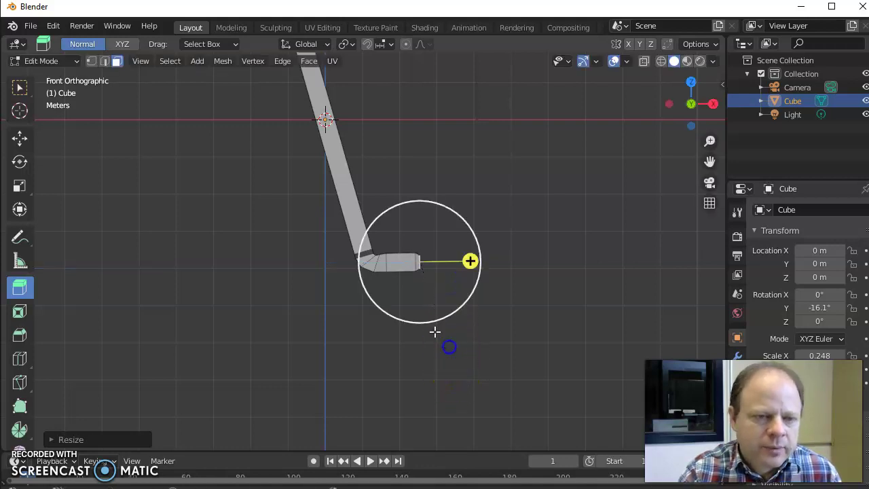
scroll(442, 272, "up", 3)
middle_click_drag(468, 210, 416, 184)
scroll(452, 224, "down", 2)
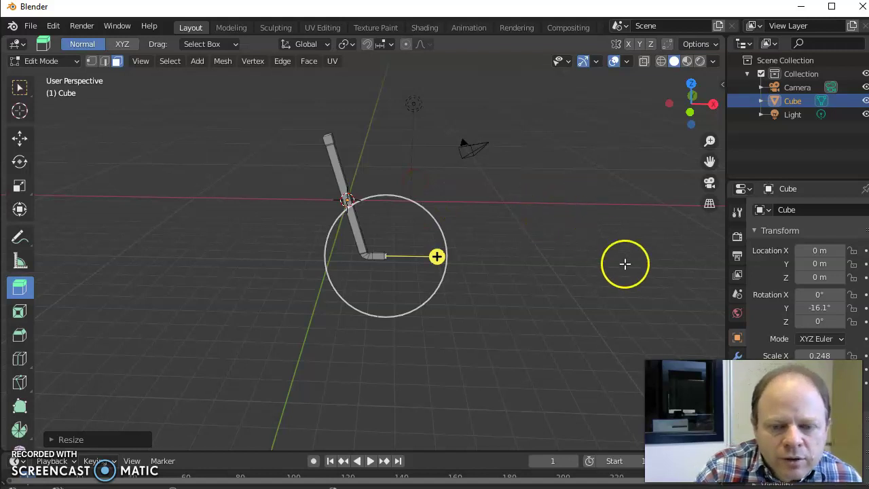
Set the stick material's base colour to orange (H 0.090, S 0.725, V 0.780).
scroll(750, 311, "down", 1)
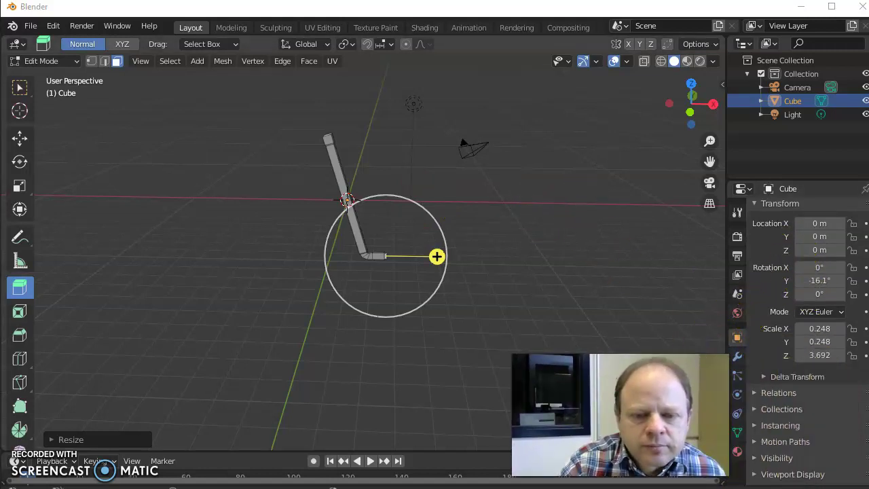
left_click(737, 452)
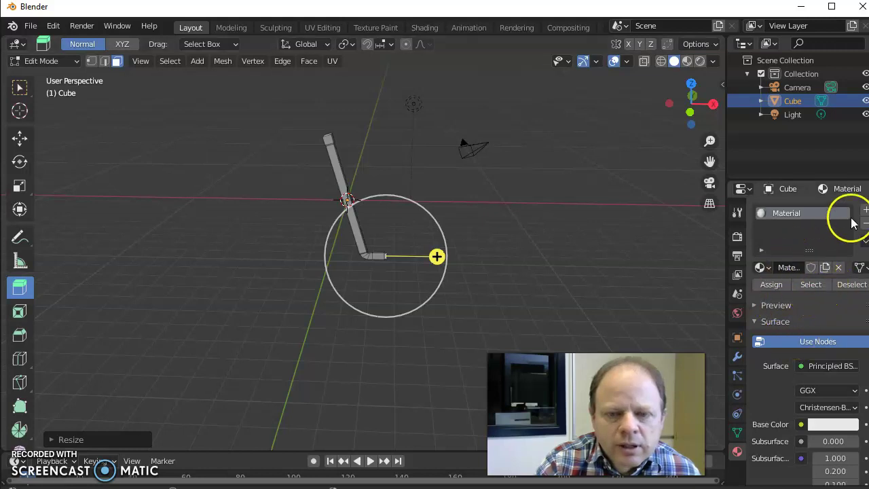
left_click(821, 424)
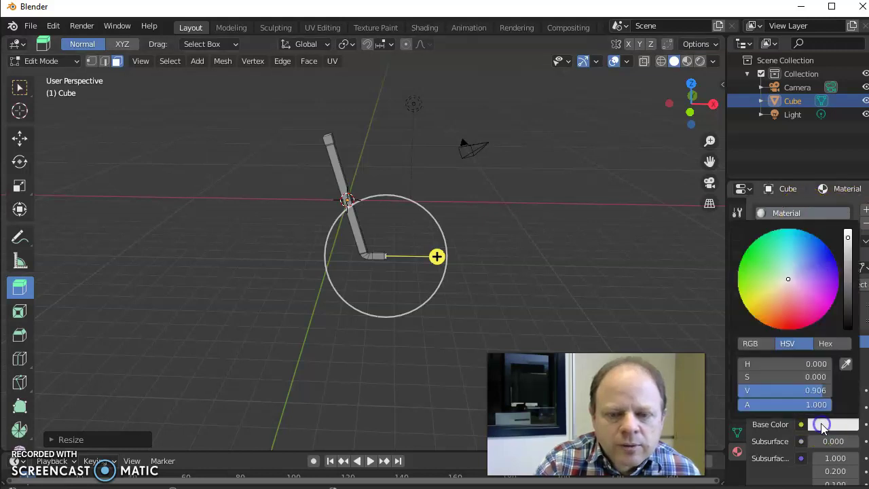
left_click_drag(773, 285, 768, 318)
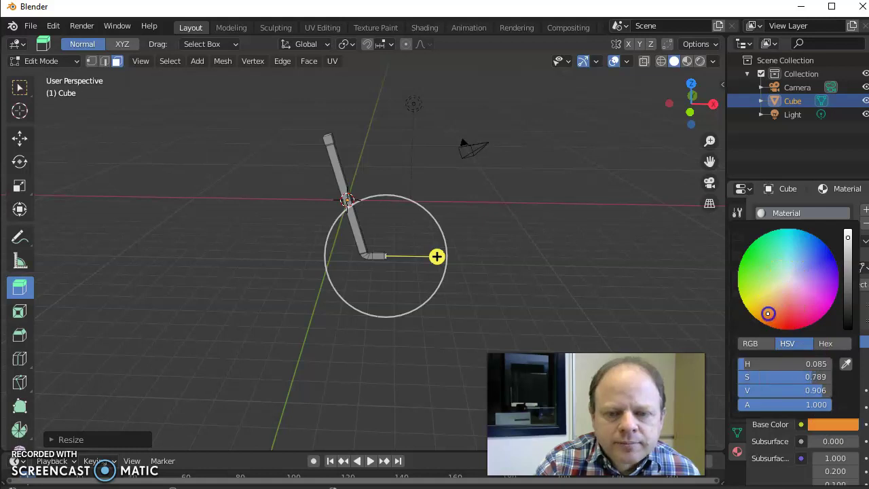
left_click_drag(847, 239, 848, 246)
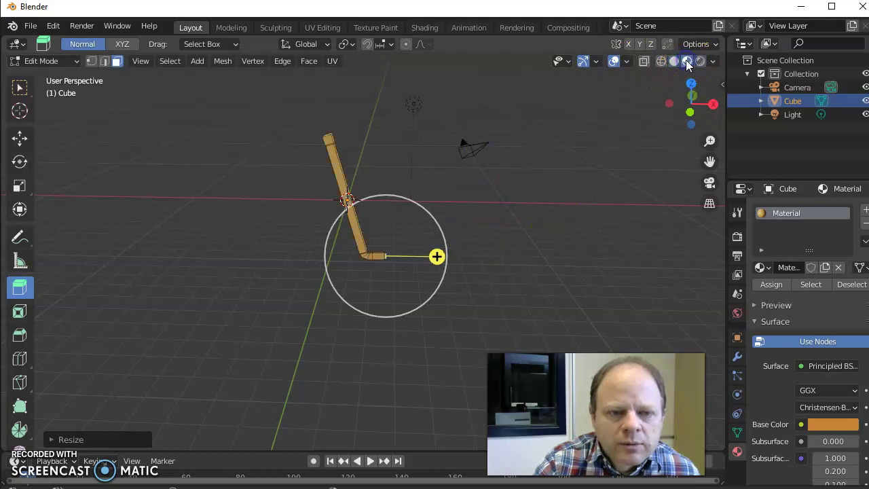
Switch to Wireframe shading, zoom in, and box-select all the blade's faces.
left_click(686, 62)
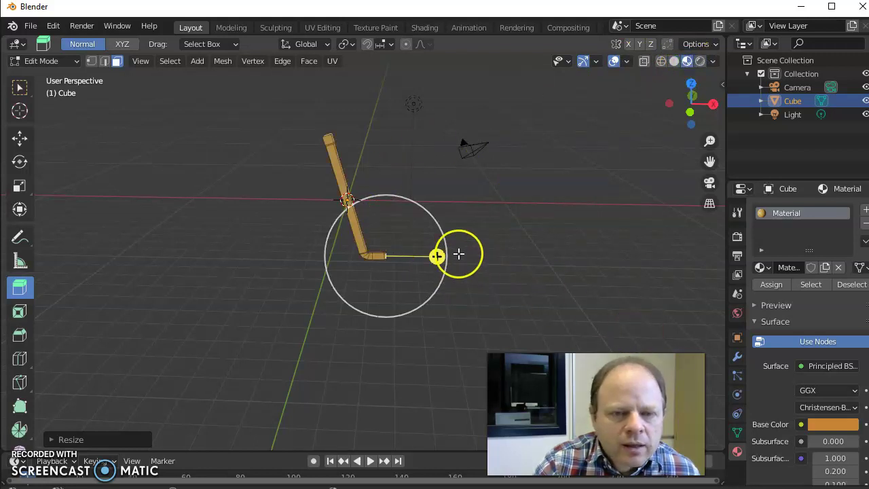
left_click(661, 61)
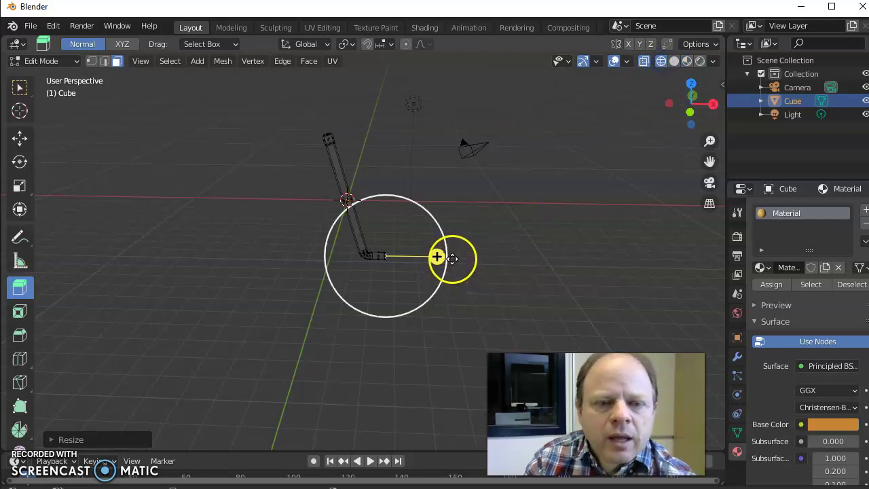
scroll(384, 305, "up", 4)
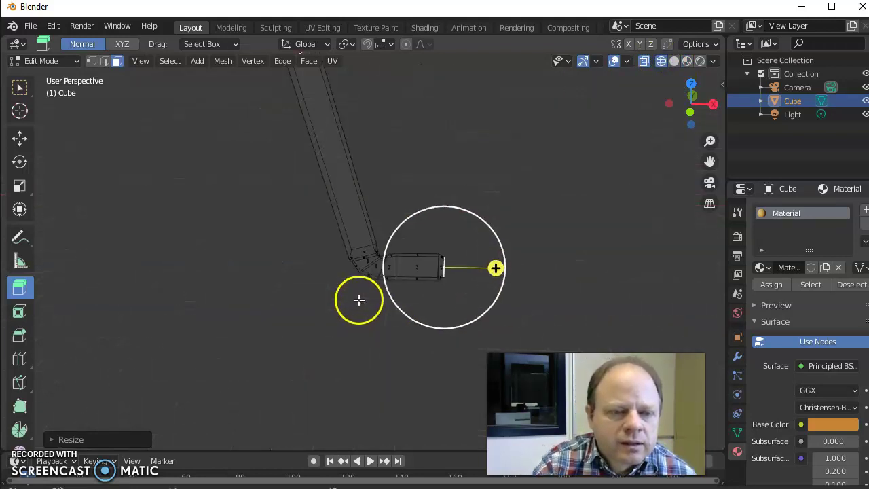
scroll(358, 299, "up", 2)
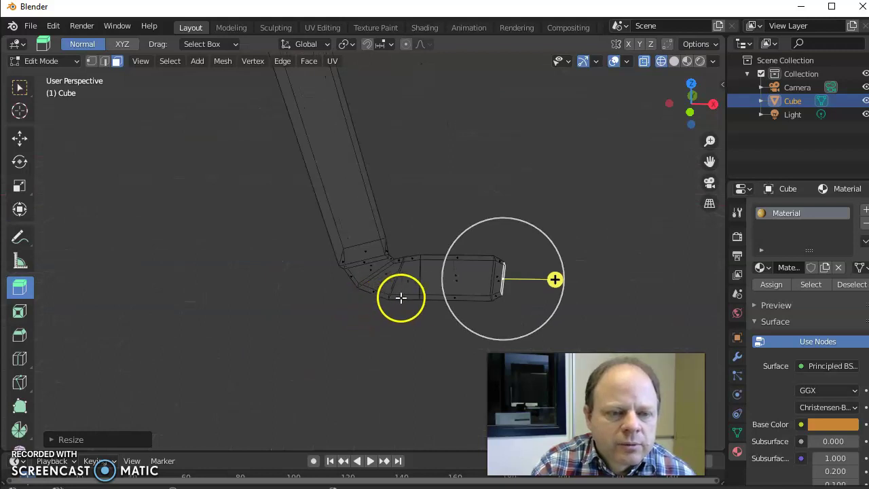
left_click(433, 281)
left_click(413, 278)
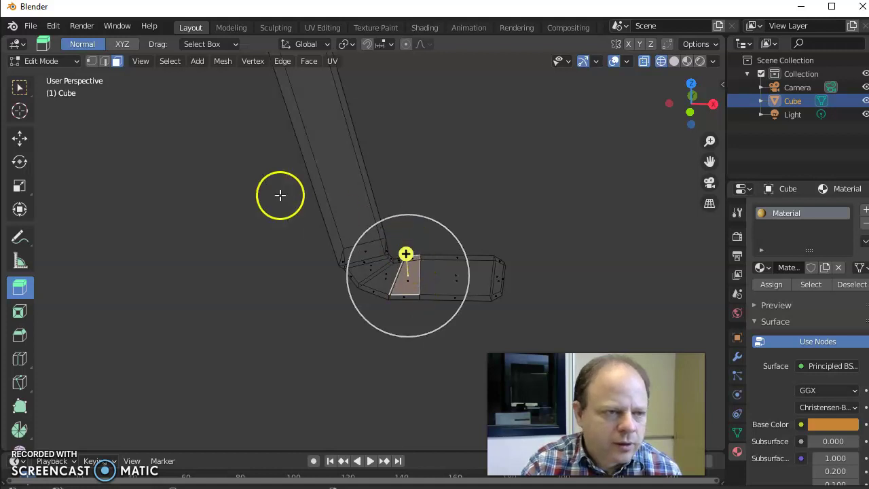
left_click(25, 89)
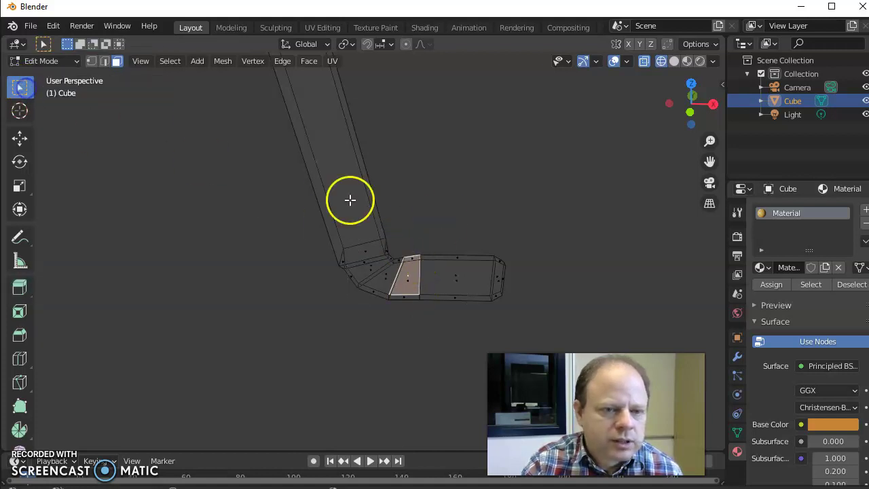
left_click_drag(408, 240, 470, 328)
left_click(426, 311)
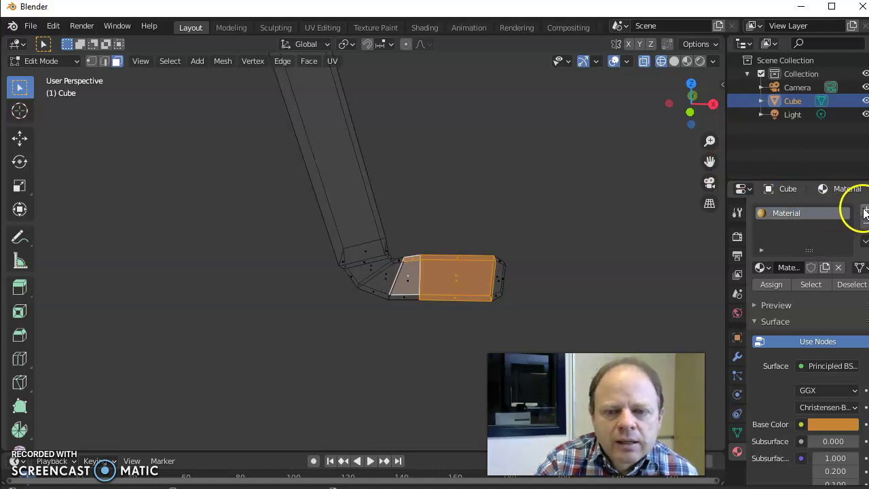
Add a black Material.001 in a new slot, assign it to the blade, and preview materials.
left_click(864, 211)
left_click(814, 294)
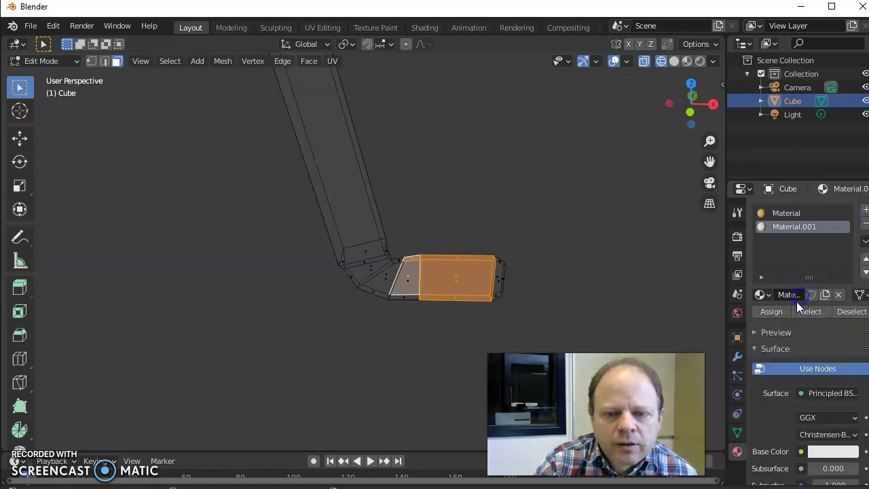
left_click(819, 452)
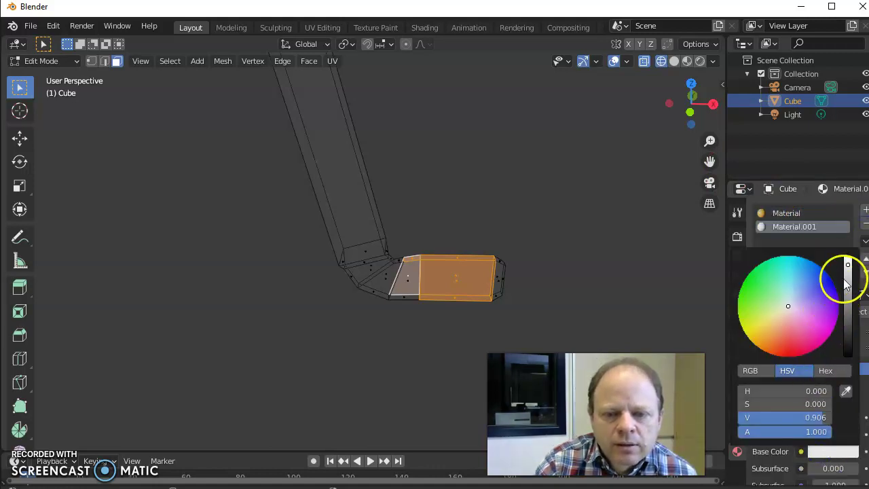
left_click_drag(846, 285, 847, 345)
left_click_drag(809, 318, 797, 311)
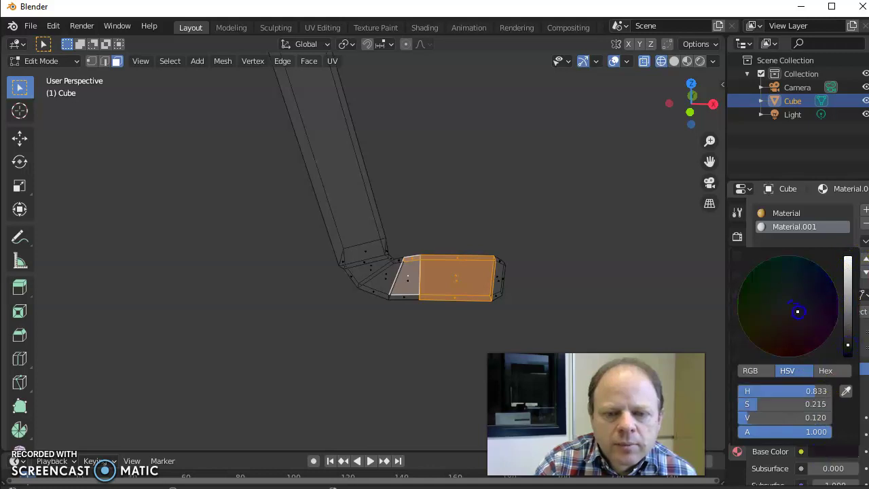
left_click(848, 347)
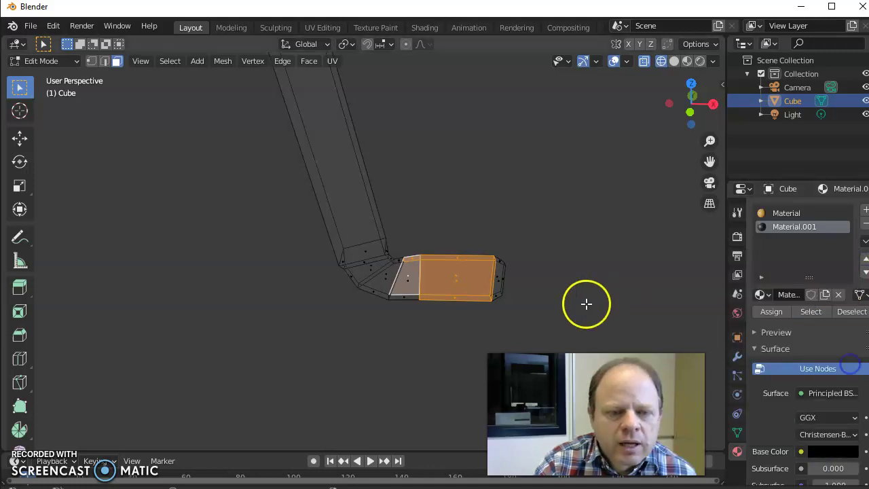
left_click(770, 312)
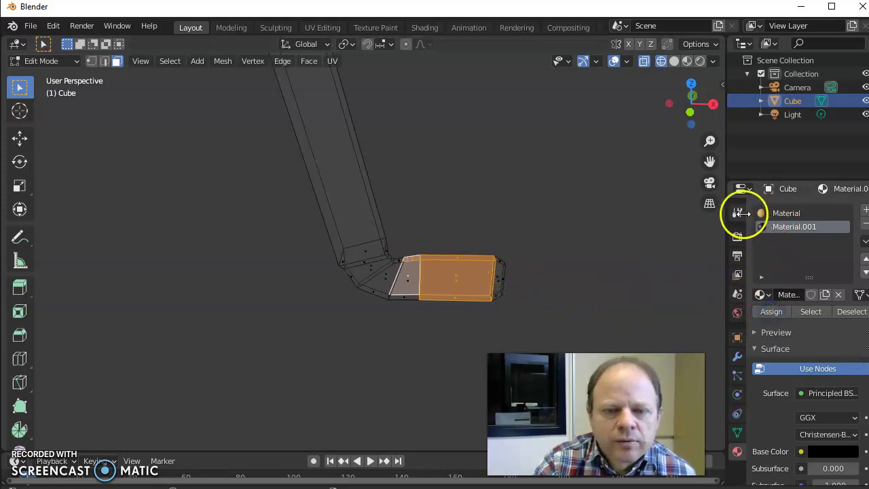
left_click(686, 62)
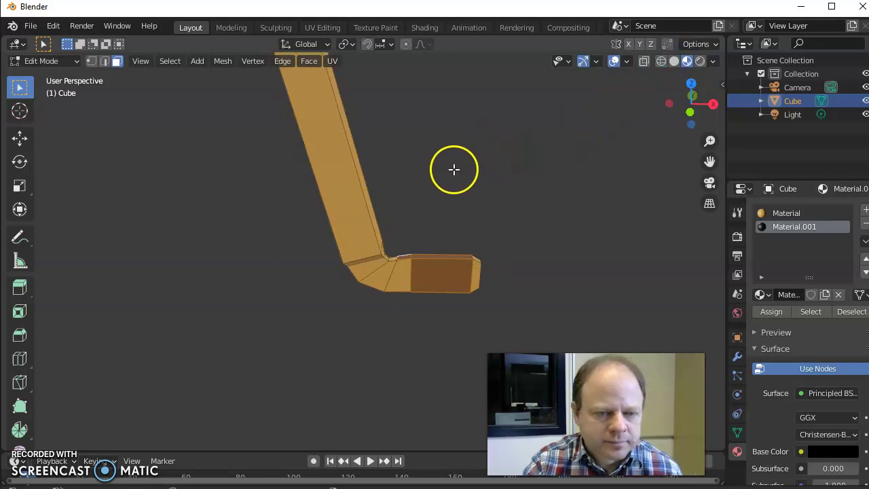
scroll(381, 159, "down", 3)
scroll(381, 159, "down", 2)
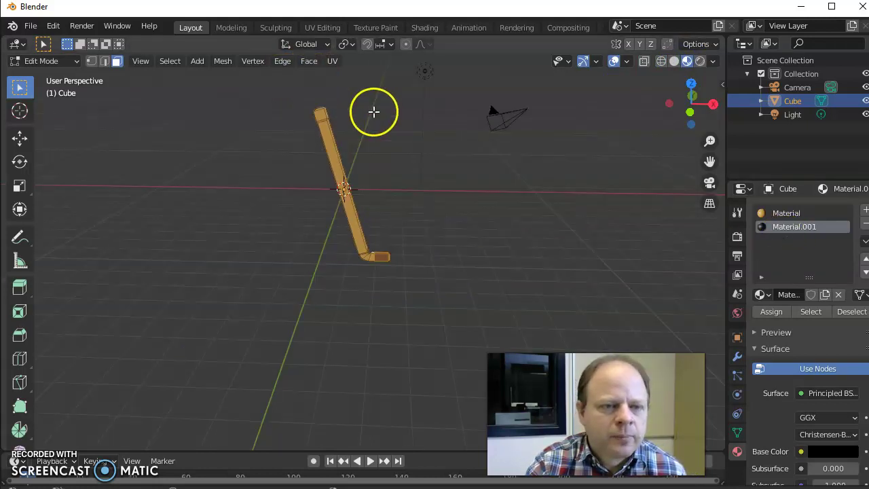
Assign black Material.001 to the handle's top vertices, then check both black ends in Material Preview.
left_click(320, 113)
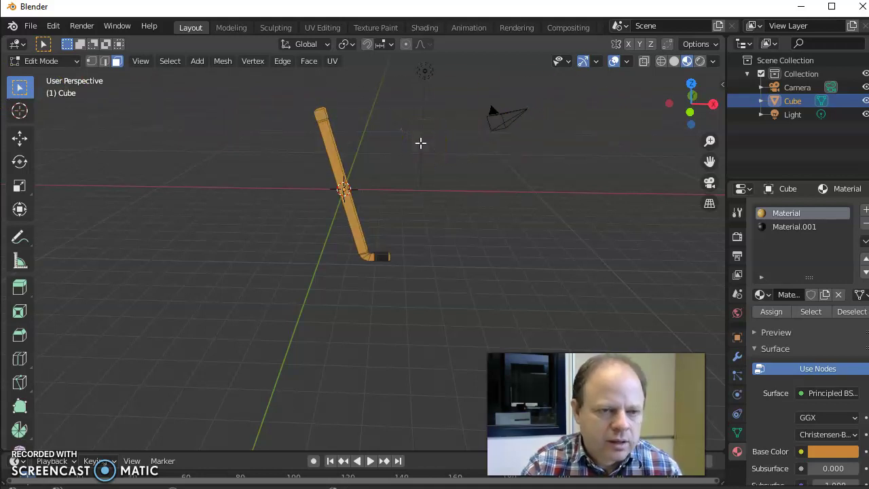
left_click(660, 61)
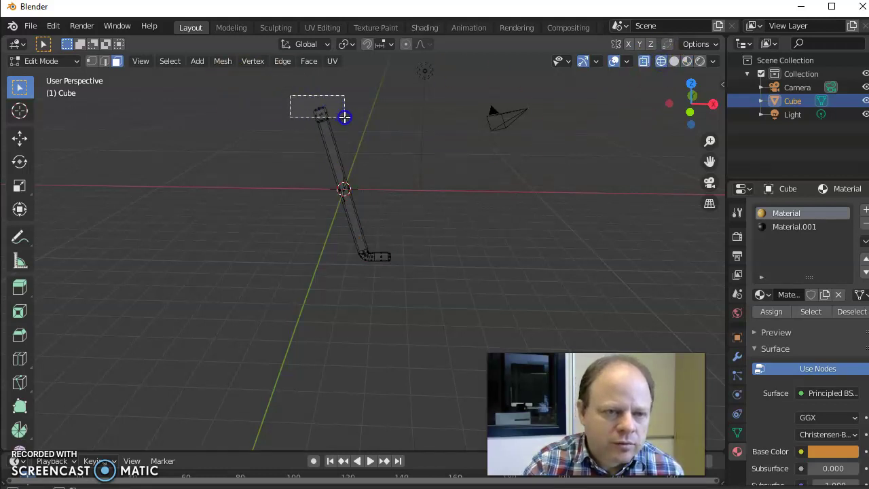
left_click_drag(344, 117, 345, 117)
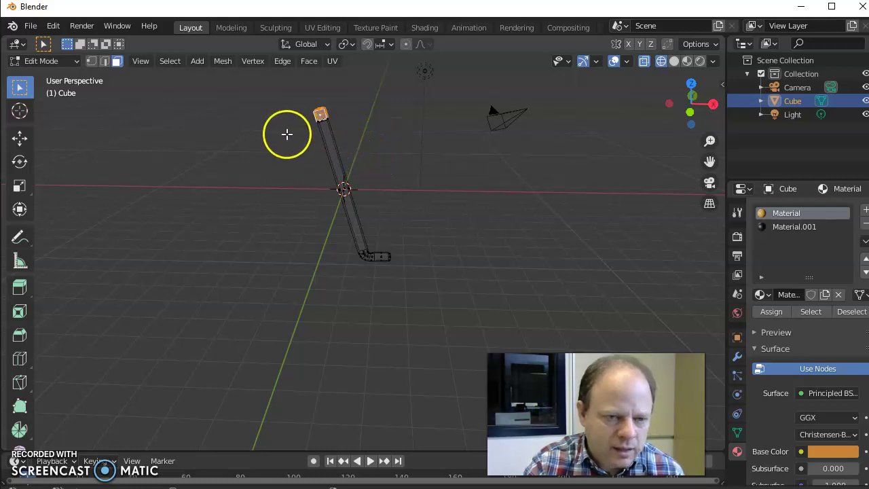
left_click(787, 226)
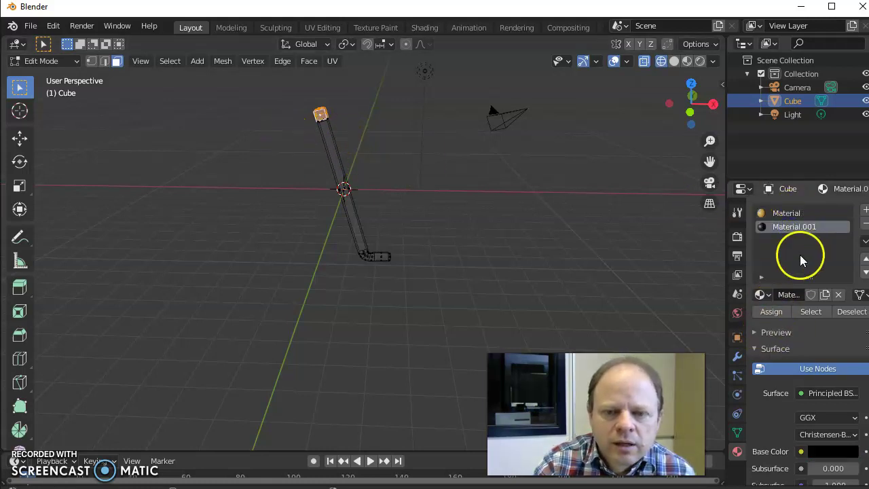
left_click(779, 312)
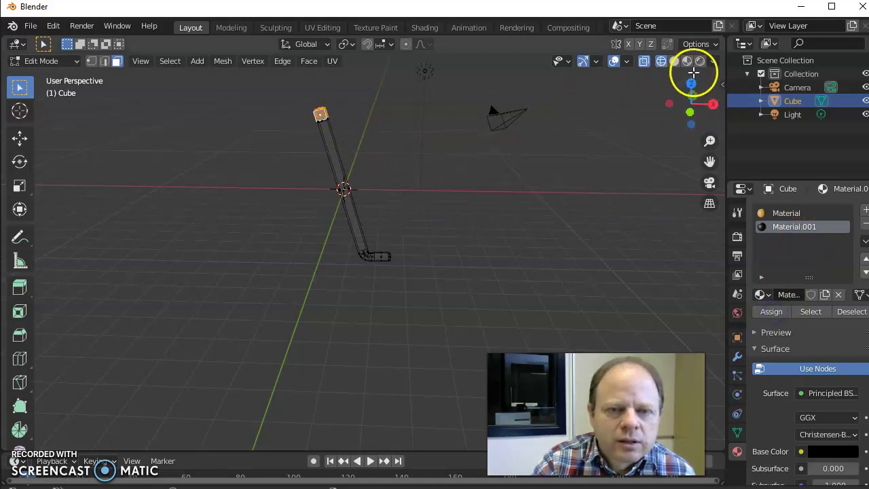
left_click(687, 61)
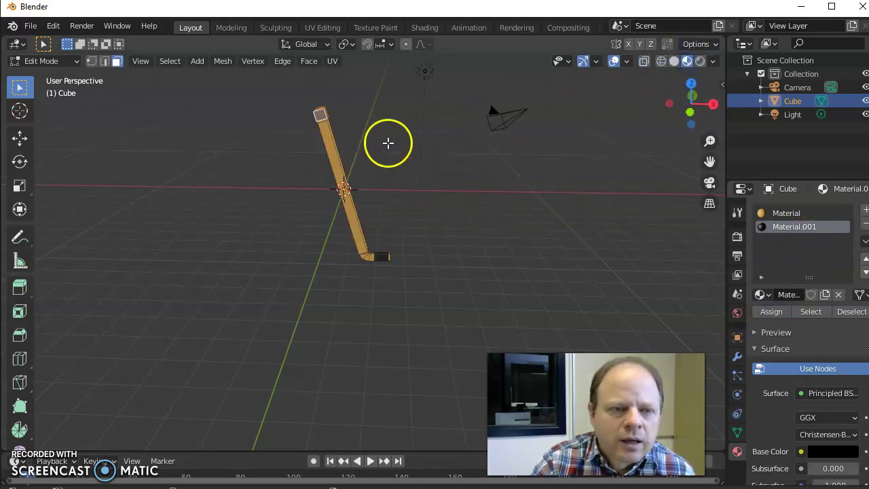
middle_click_drag(387, 142, 400, 170)
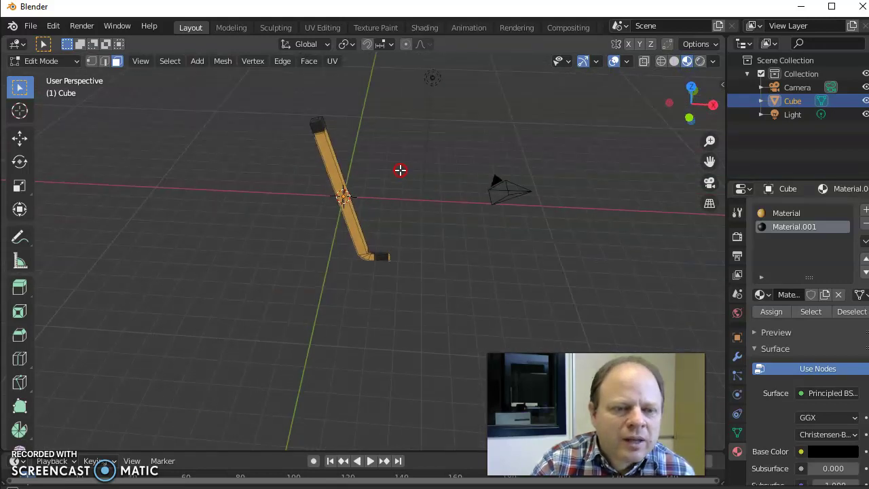